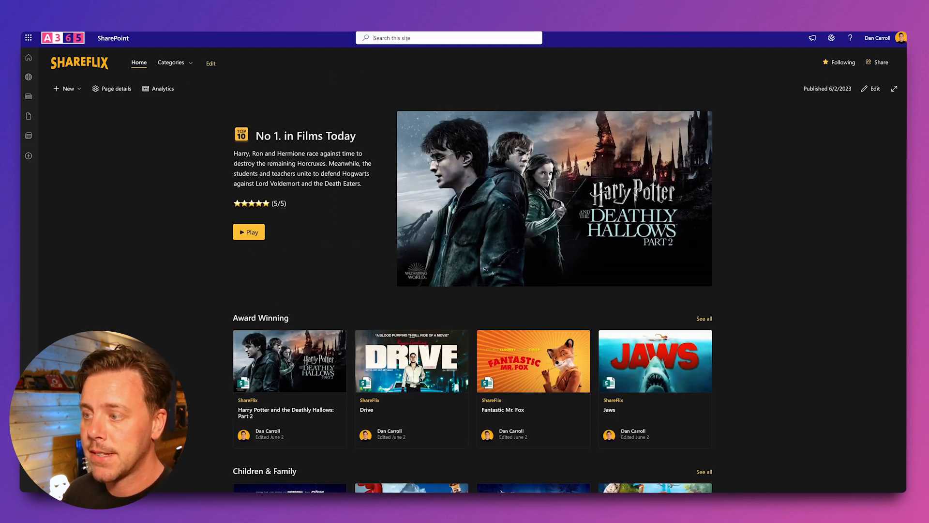
Search the ShareFlix site for "shark"
left_click(406, 37)
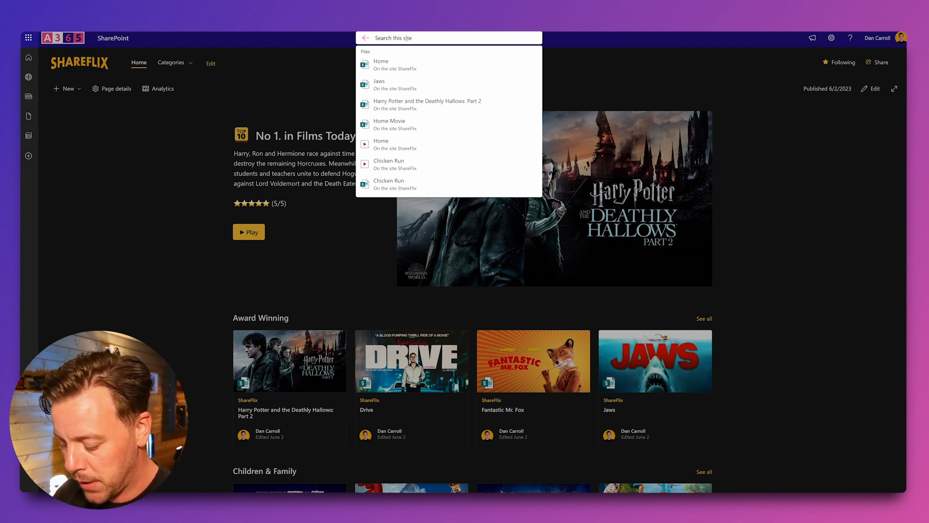
type("shark")
key("Return")
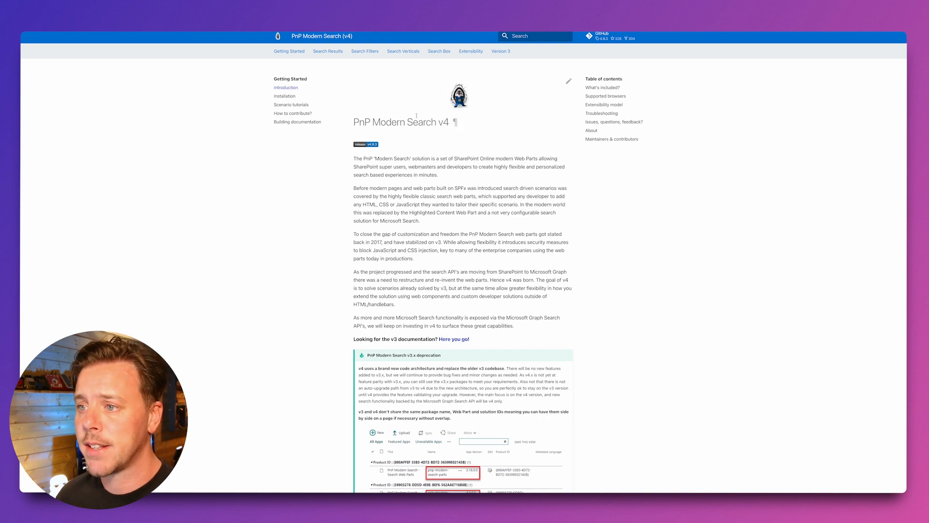
Follow the PnP Modern Search installation instructions to the GitHub releases and locate the pnp-modern-search-parts-v4.sppkg package under version 4.9.3
left_click(284, 96)
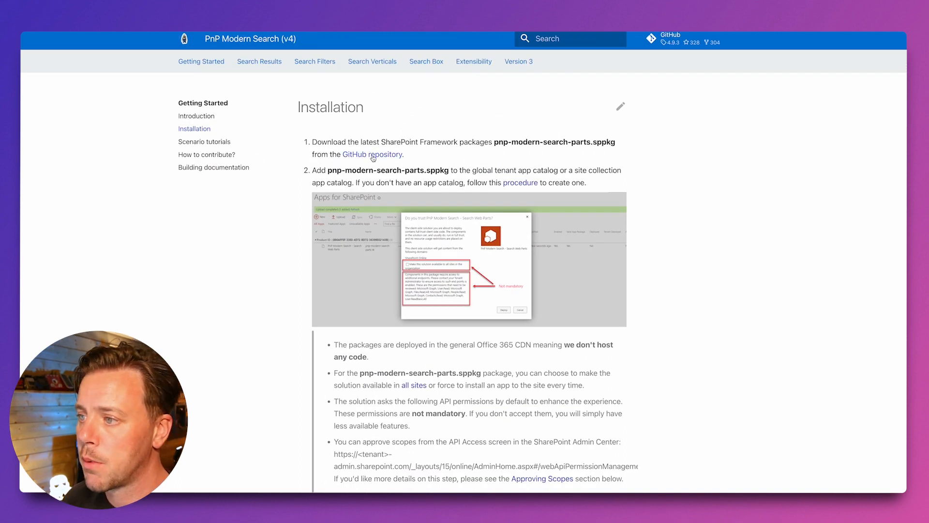
left_click(373, 154)
scroll(373, 47, "down", 1)
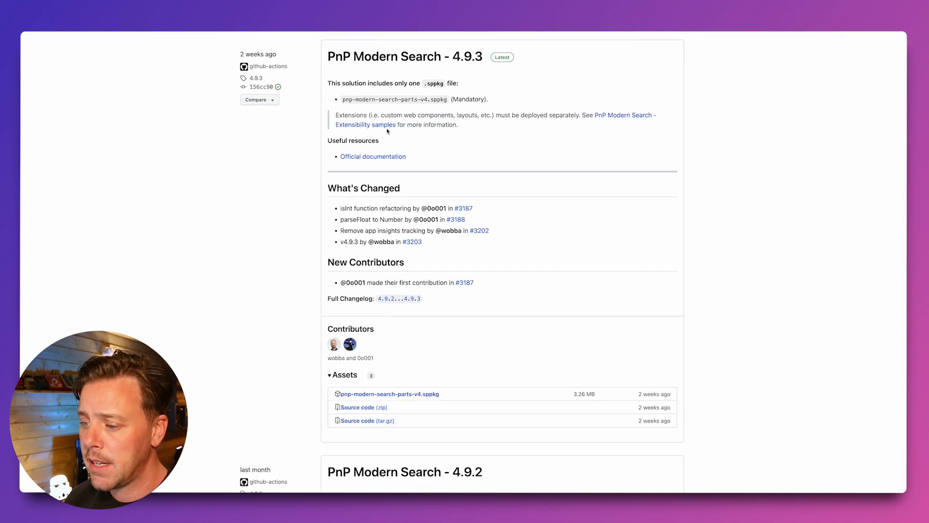
scroll(386, 150, "down", 1)
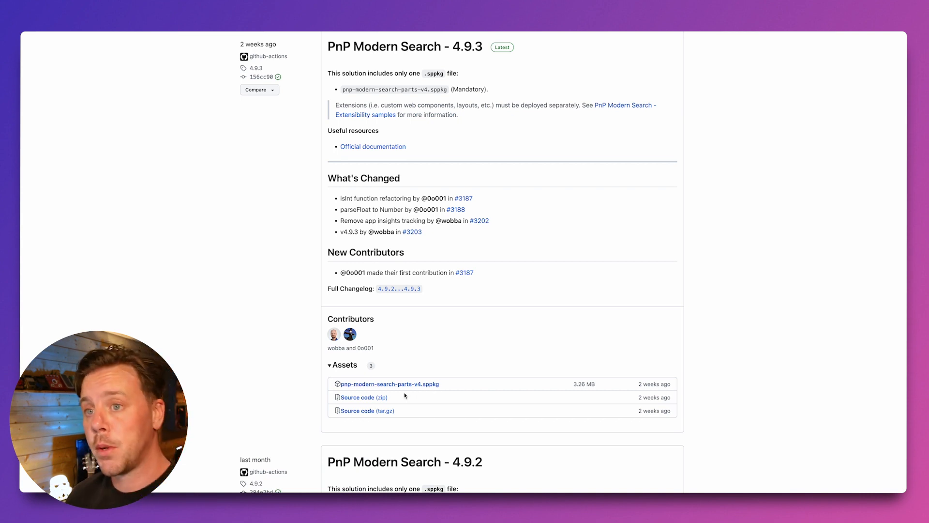
scroll(369, 234, "down", 1)
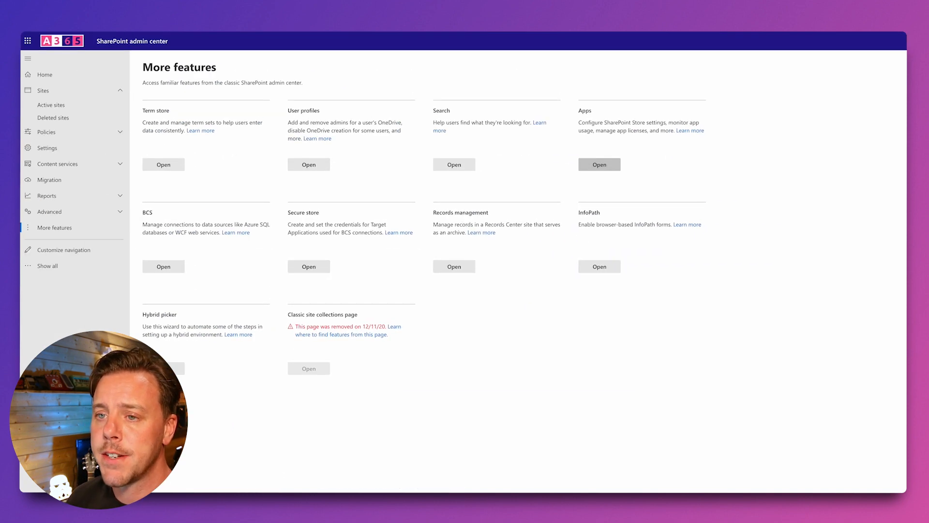
Open the Apps feature from the More features page of the SharePoint admin center
left_click(27, 42)
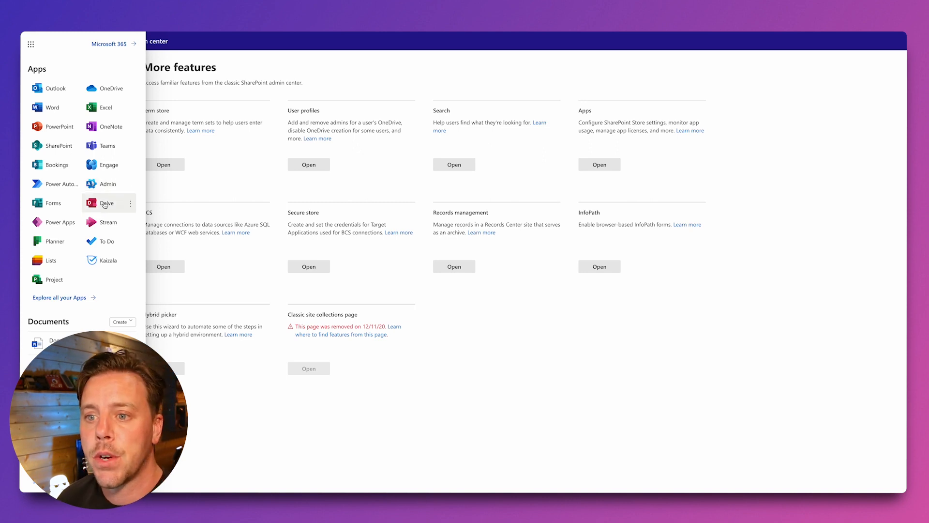
left_click(298, 461)
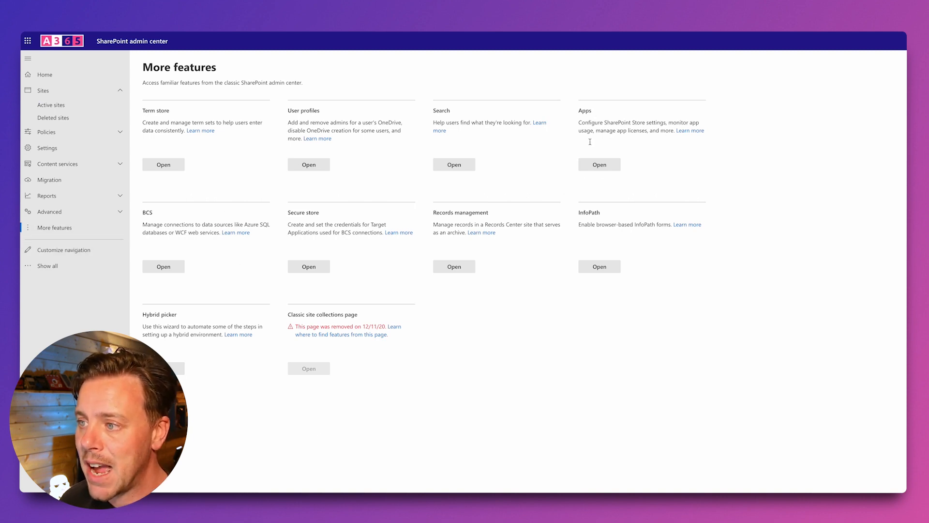
left_click(599, 165)
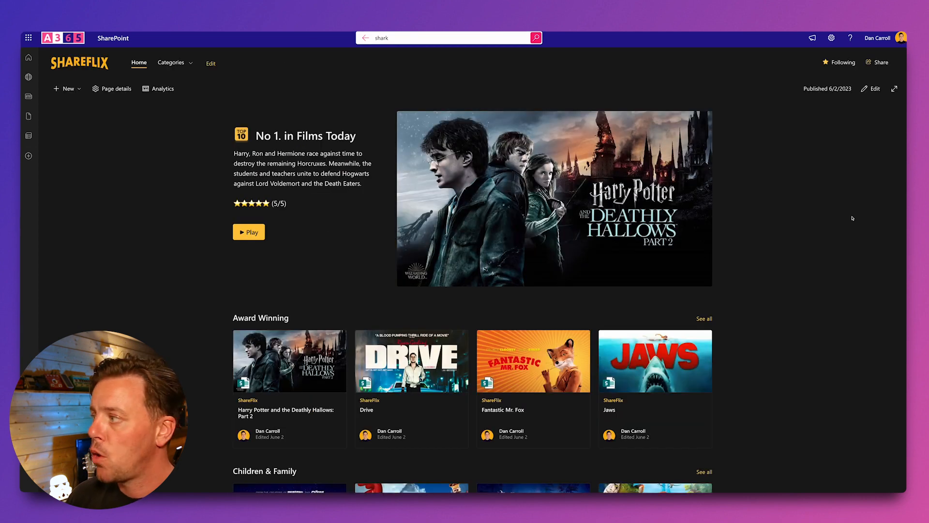
Put the ShareFlix home page into editing and search the available web parts below the hero section for "pnp"
left_click(872, 88)
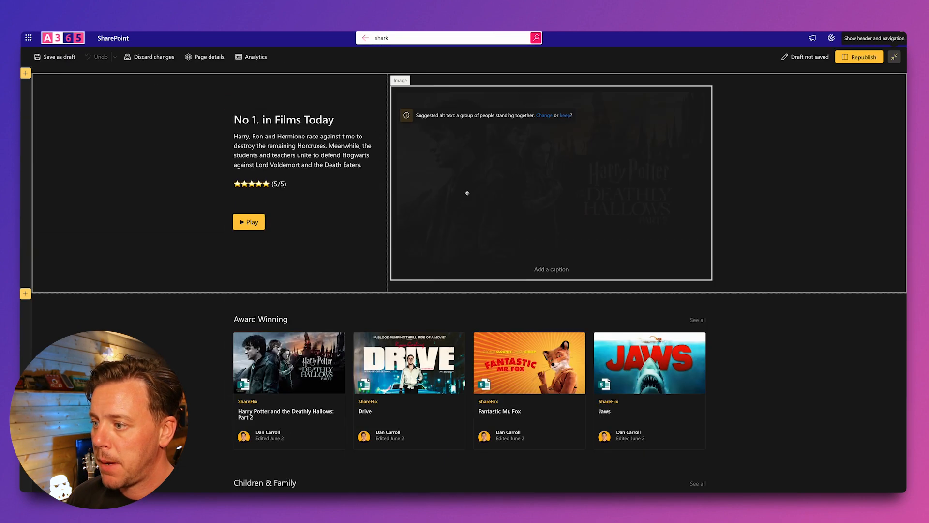
left_click(470, 299)
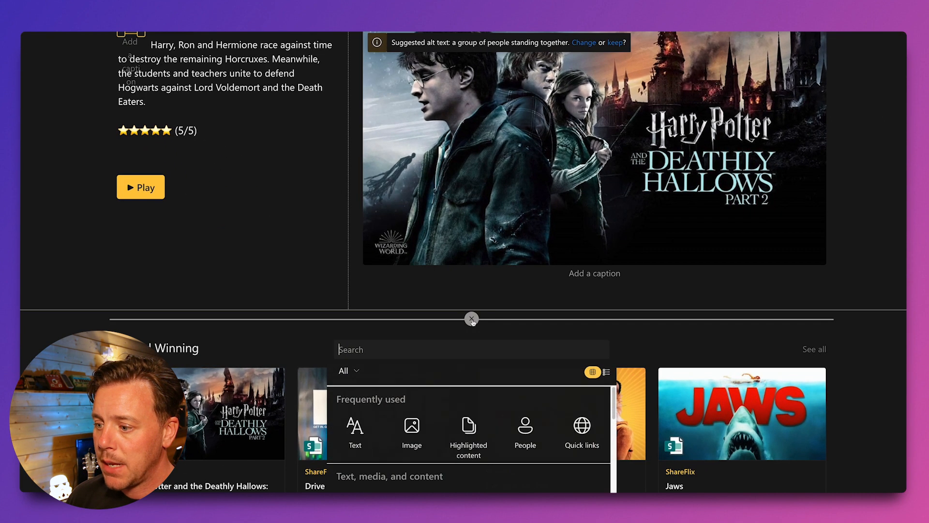
type("pnp")
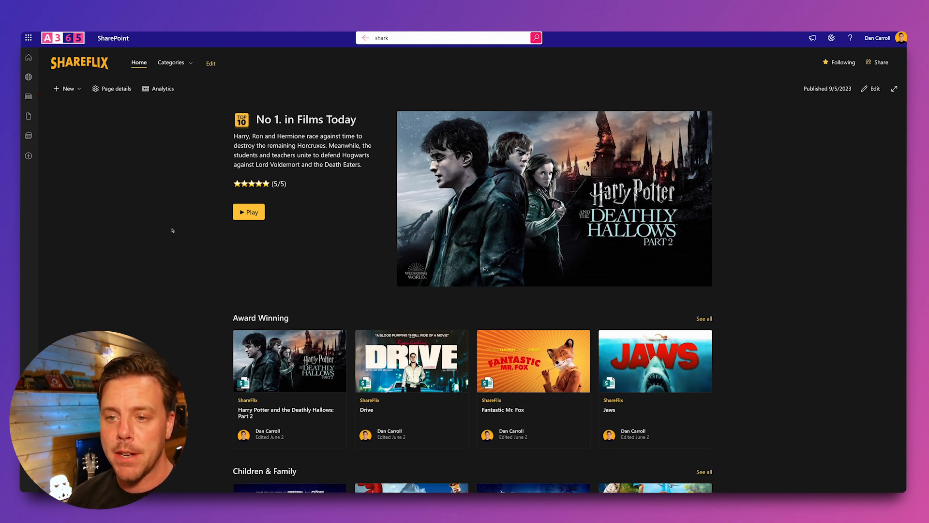
Create a new site page from the Blank template and title it "Search Results"
left_click(66, 93)
left_click(58, 137)
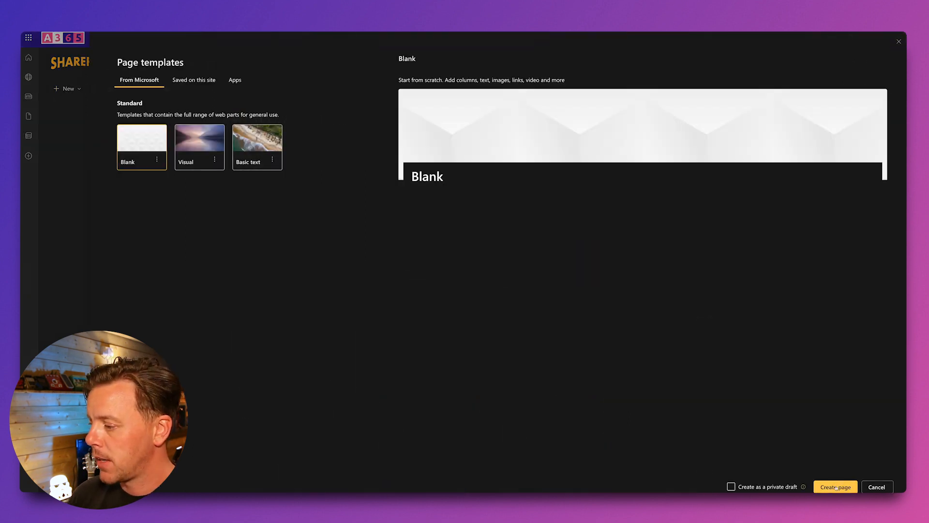
left_click(836, 488)
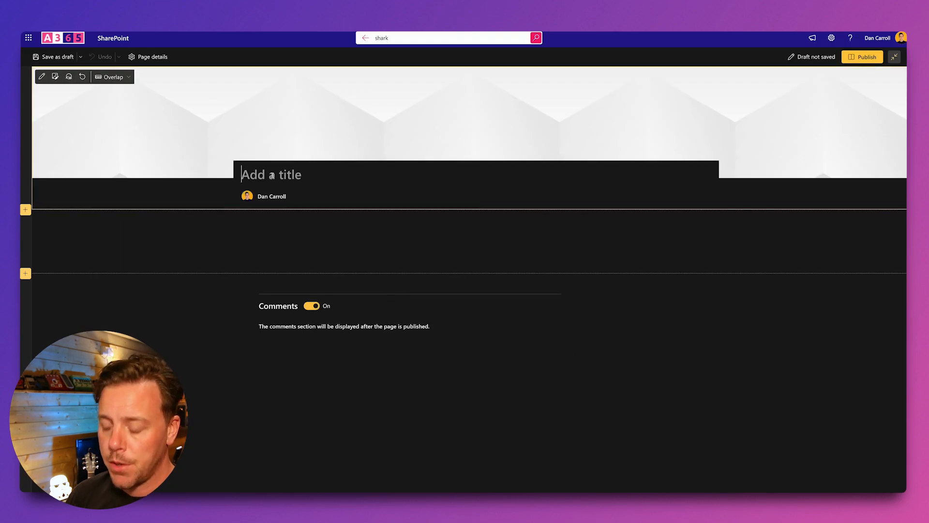
type("Search Results")
Remove the author from the page's title area and set its layout to Plain
left_click(318, 196)
left_click(113, 77)
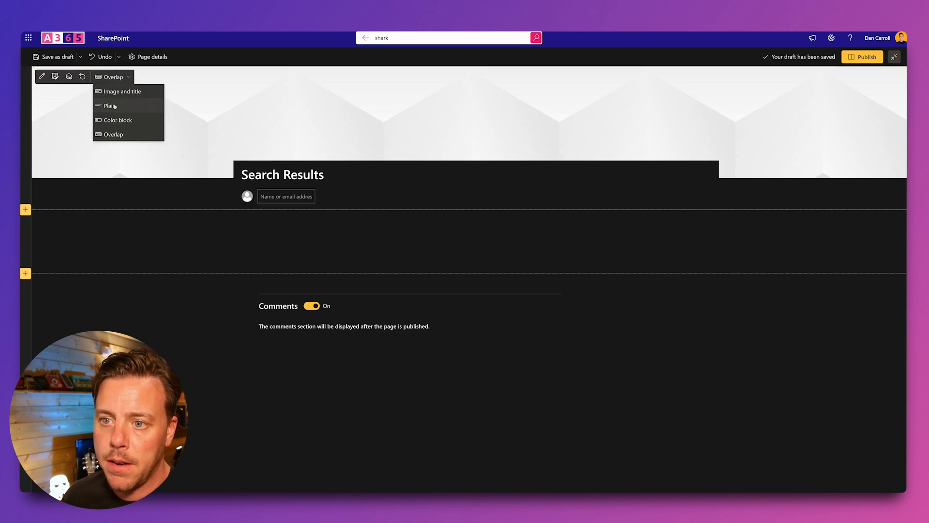
left_click(114, 105)
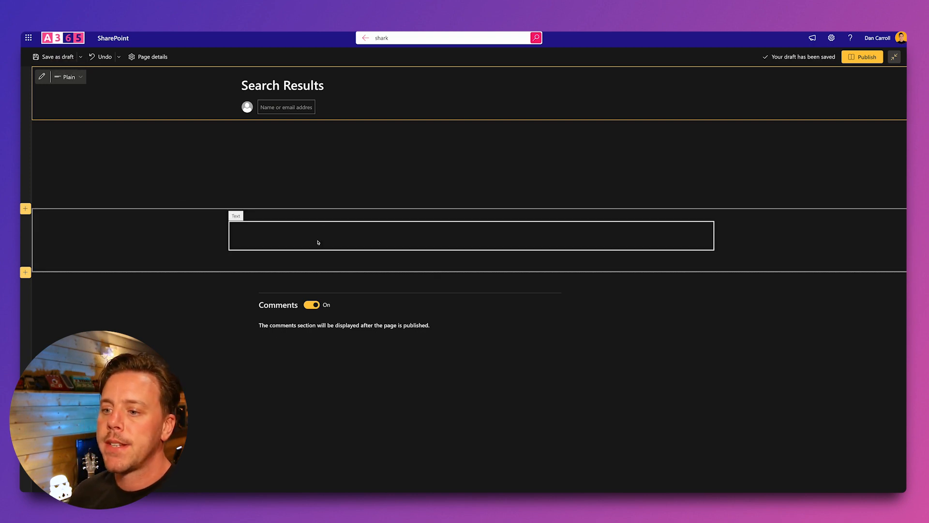
Delete the empty text web part and change the section's layout to One-third left
left_click(318, 242)
left_click(264, 215)
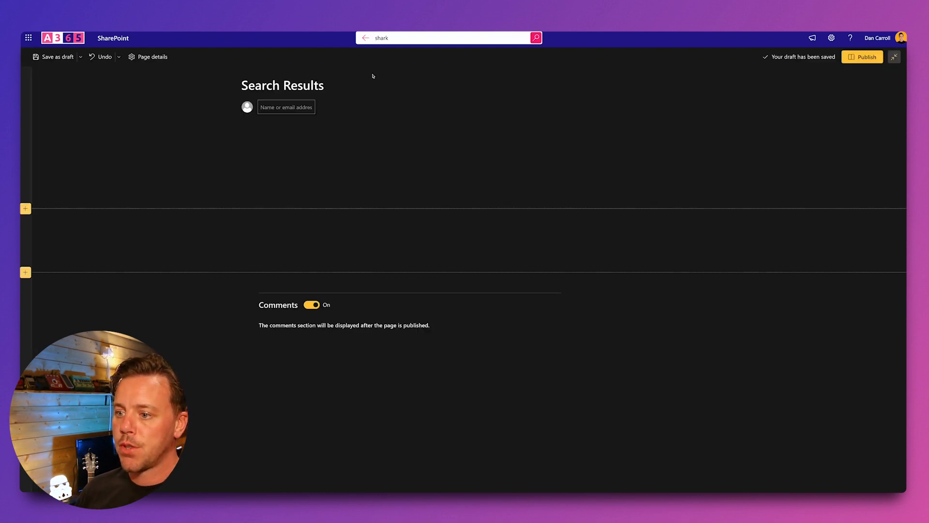
left_click(83, 237)
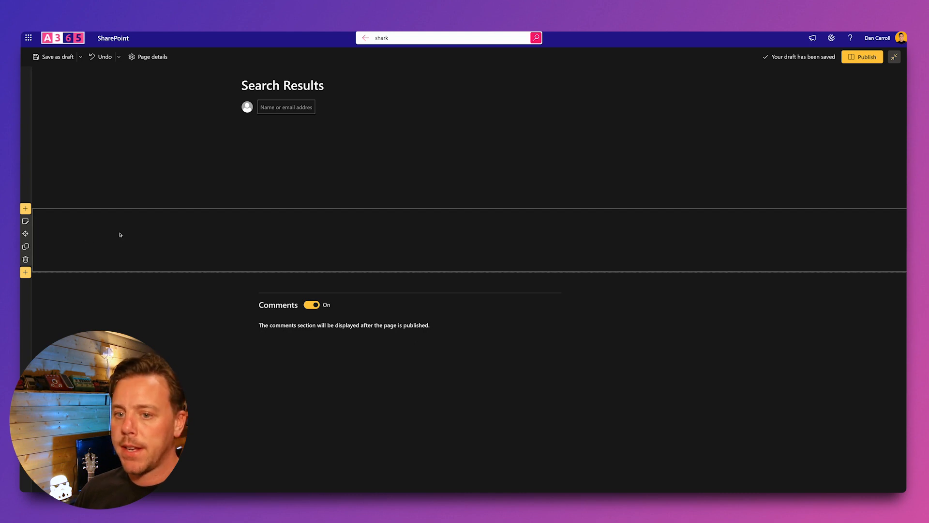
left_click(25, 221)
left_click(801, 149)
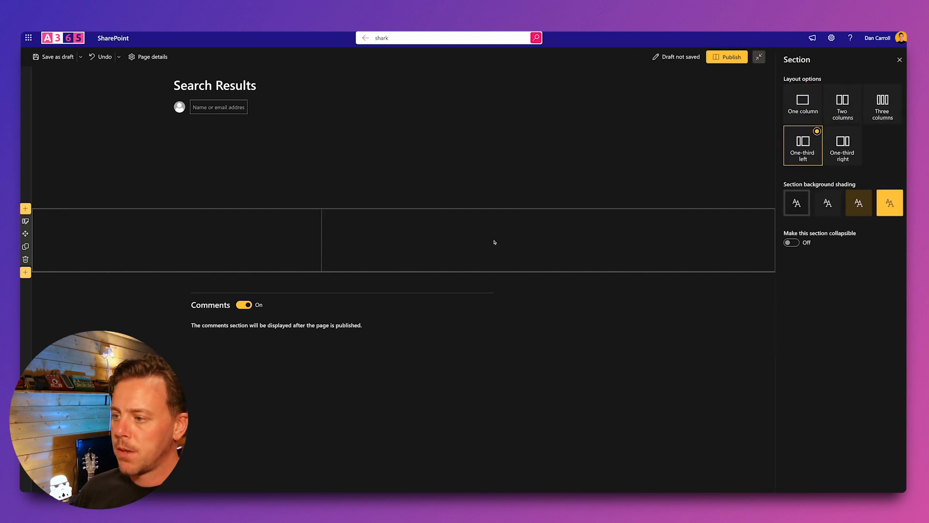
Add a PnP - Search Results web part to the wide second column with SharePoint Search as its data source
mouse_move(497, 217)
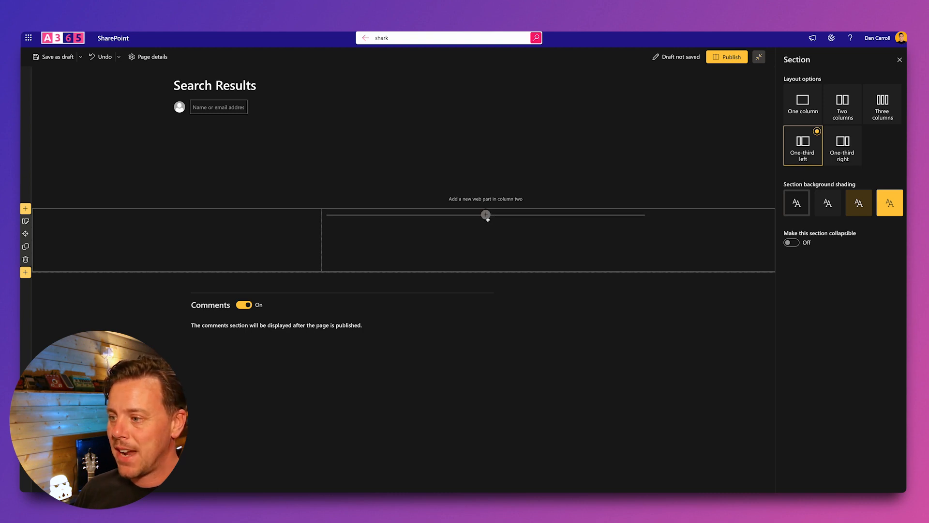
left_click(486, 215)
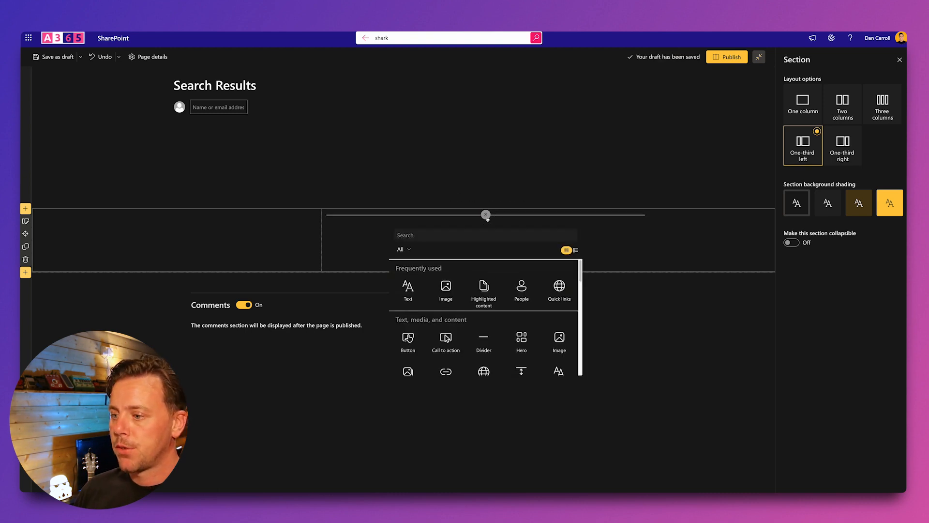
type("pnp")
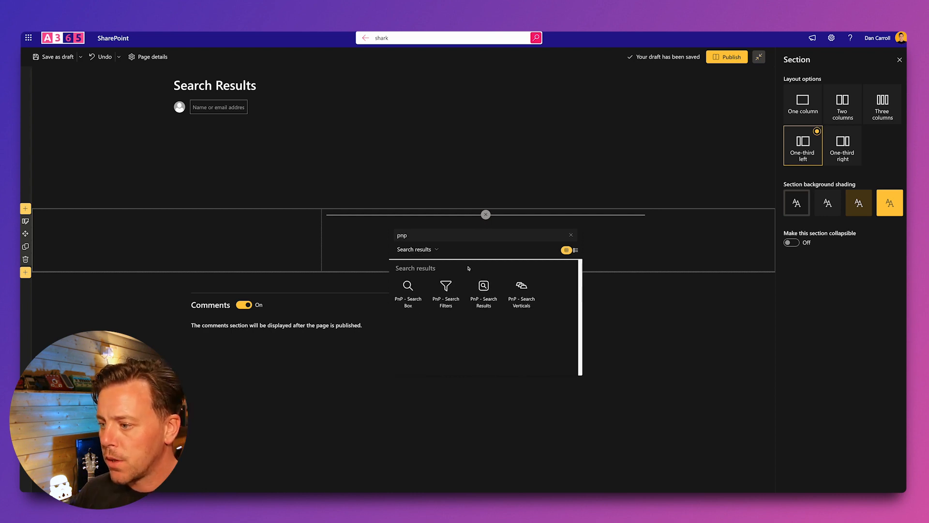
left_click(483, 293)
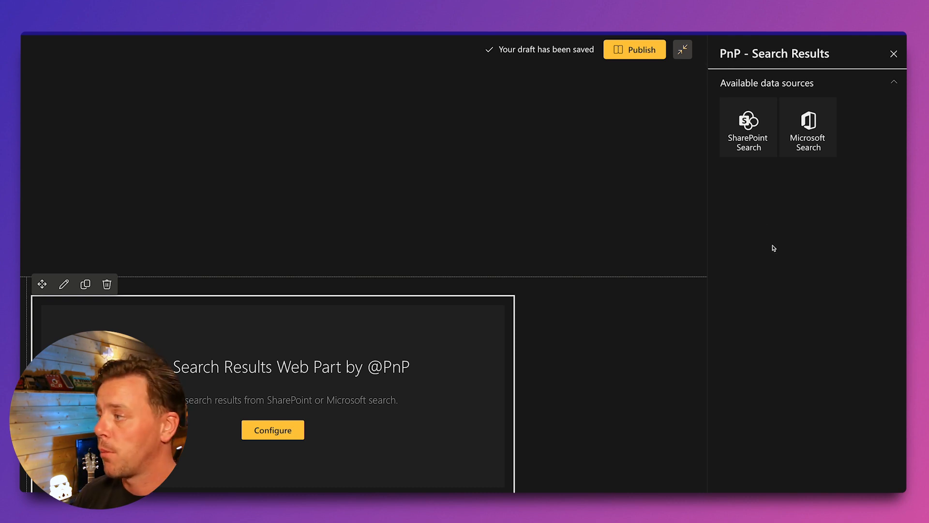
left_click(749, 127)
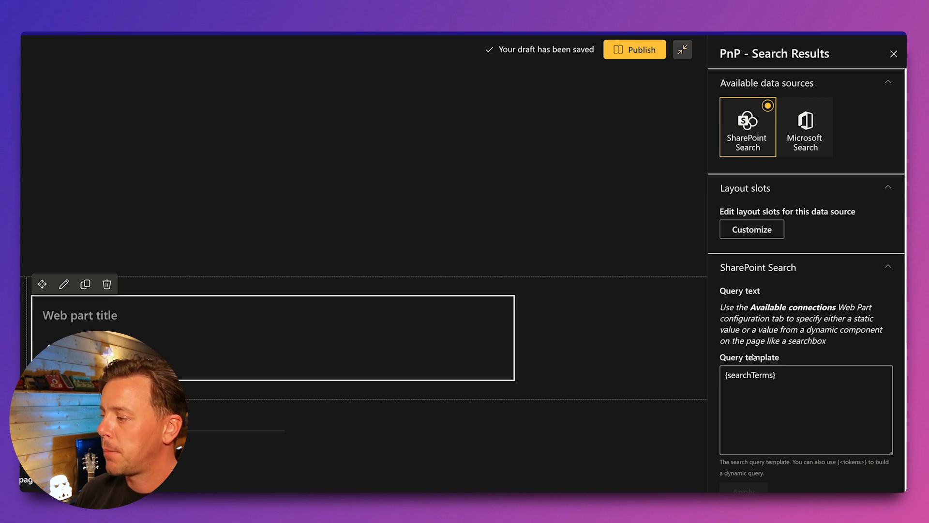
Add a Path: filter with the ShareFlix2 site's SitePages URL on a new line after {searchTerms} in the query template and apply it
left_click(784, 378)
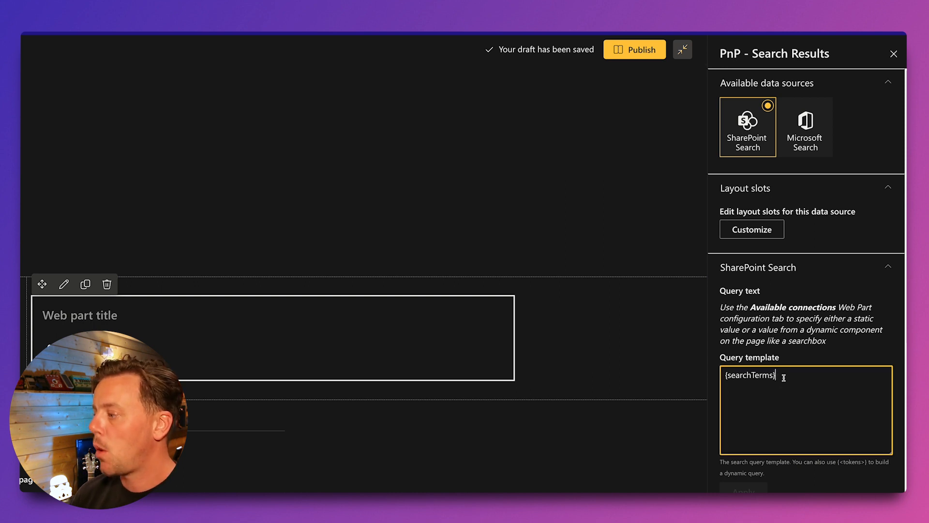
key("Return")
type("Path:")
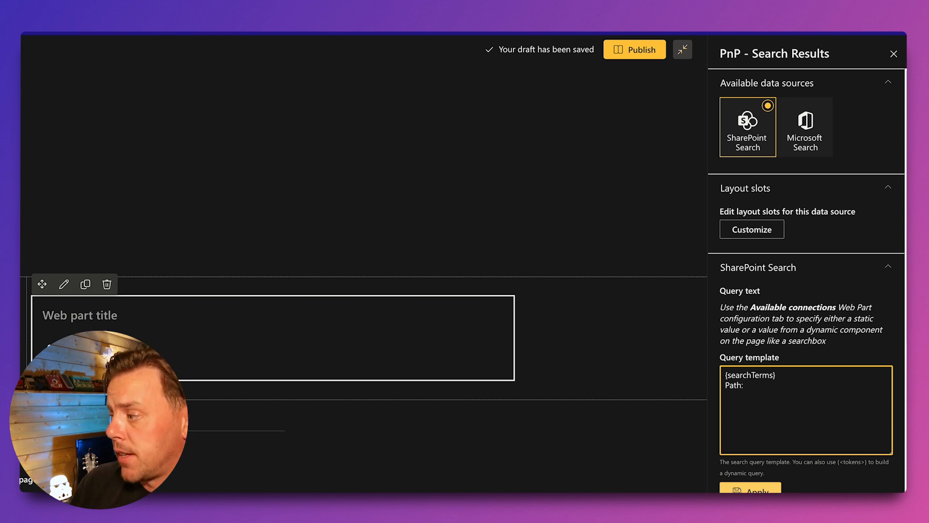
key("super+Tab")
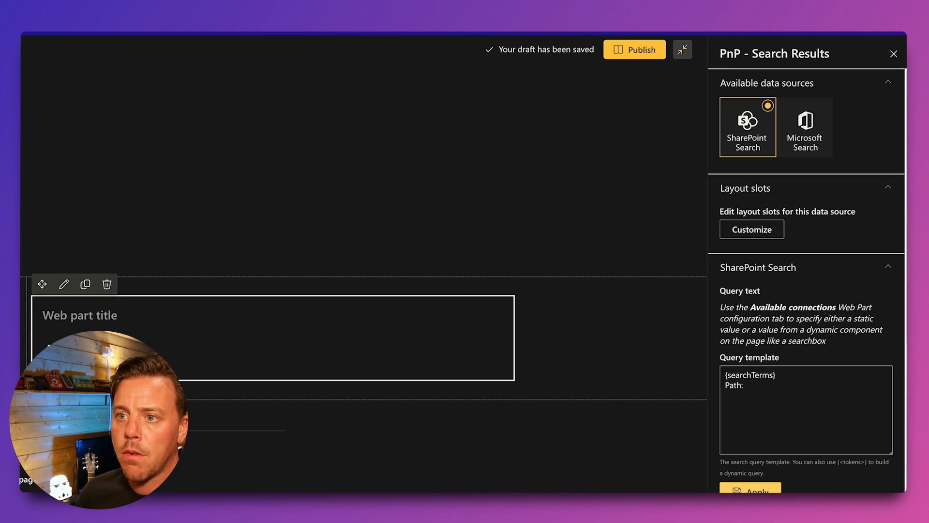
left_click(815, 415)
key("ctrl+v")
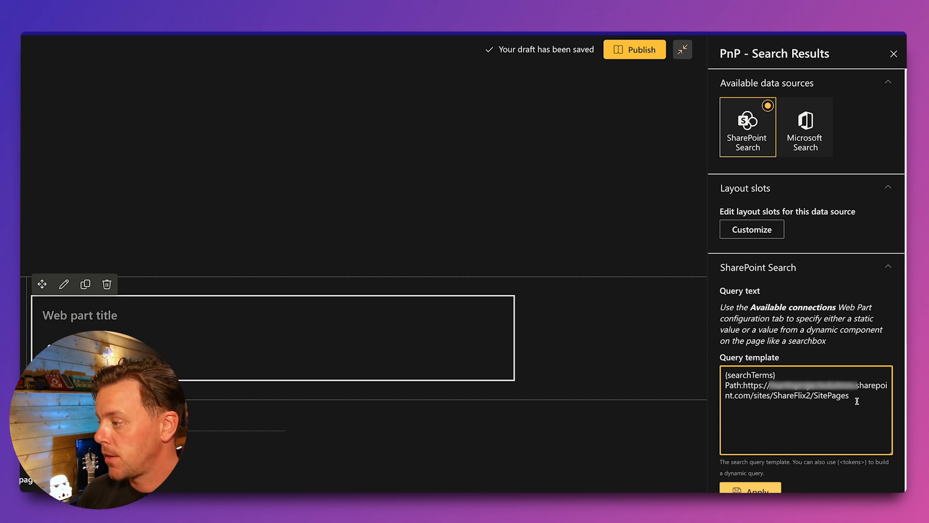
left_click(750, 490)
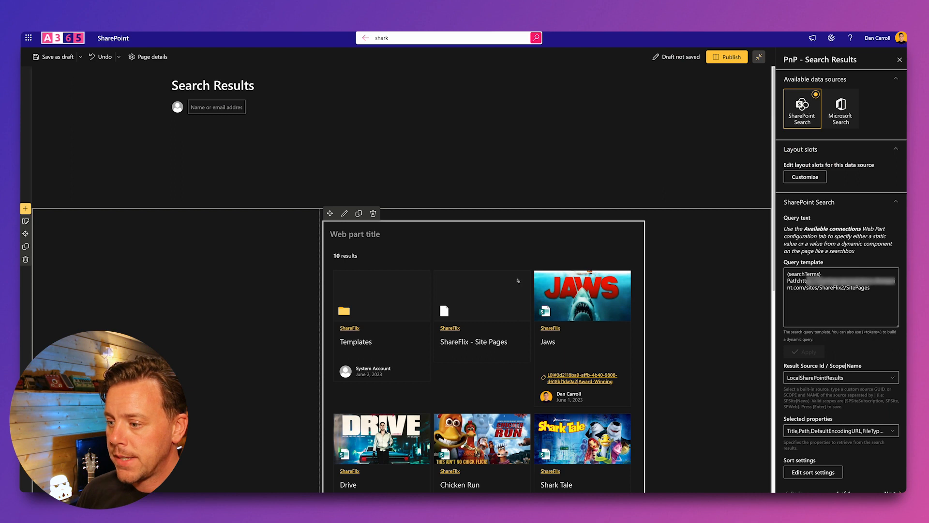
Examine the pages returned in the Search Results web part and check them against the site contents
scroll(519, 280, "down", 3)
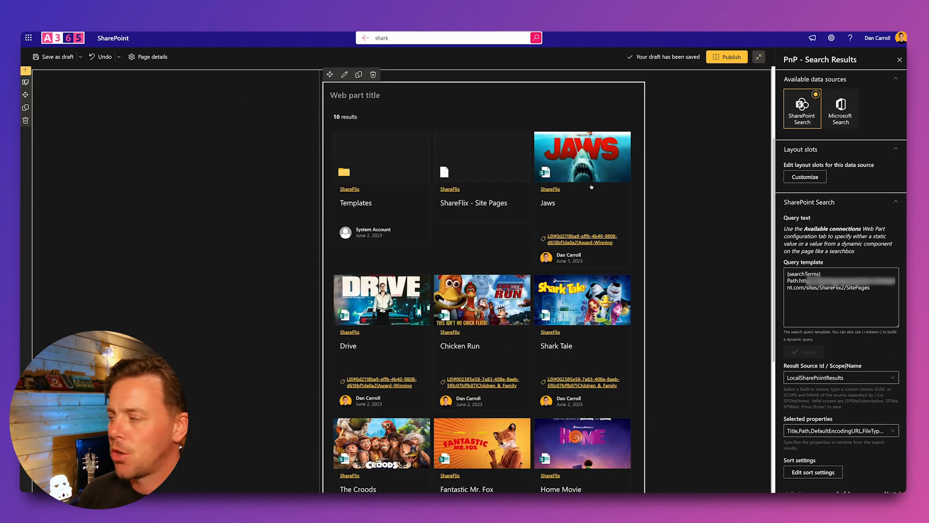
right_click(833, 38)
key("Escape")
left_click(832, 37)
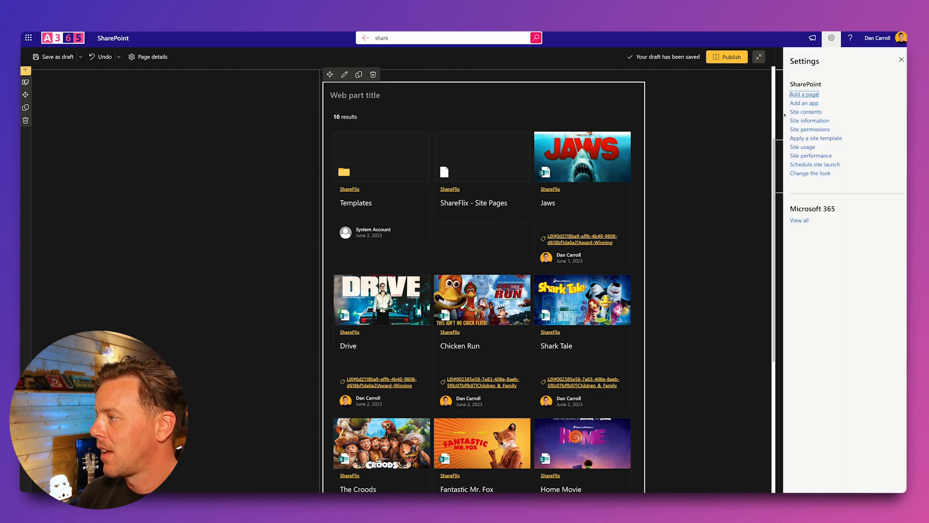
right_click(806, 112)
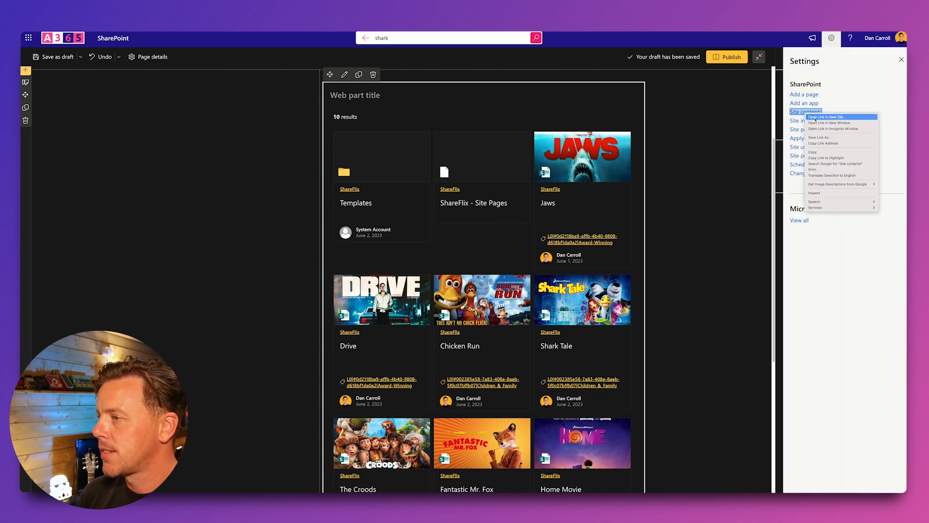
key("Escape")
left_click(806, 112)
left_click(77, 296)
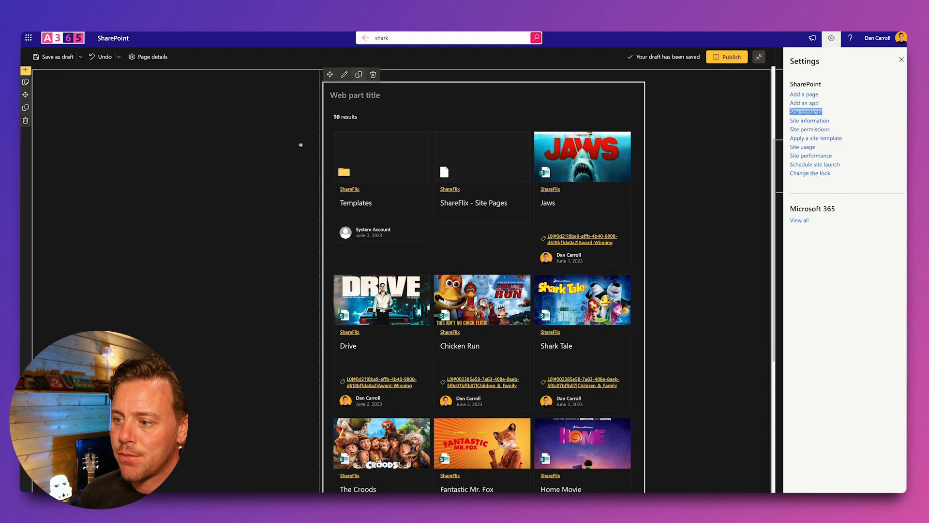
scroll(491, 263, "down", 1)
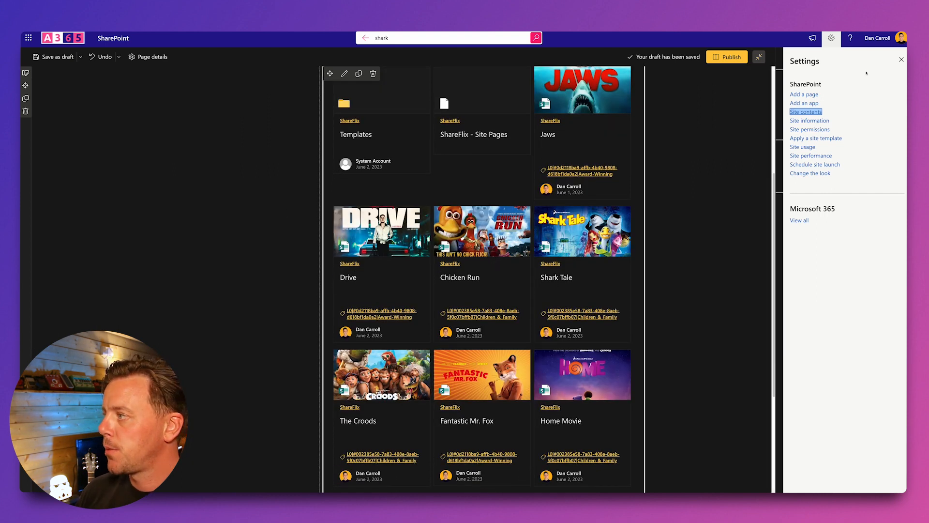
left_click(665, 198)
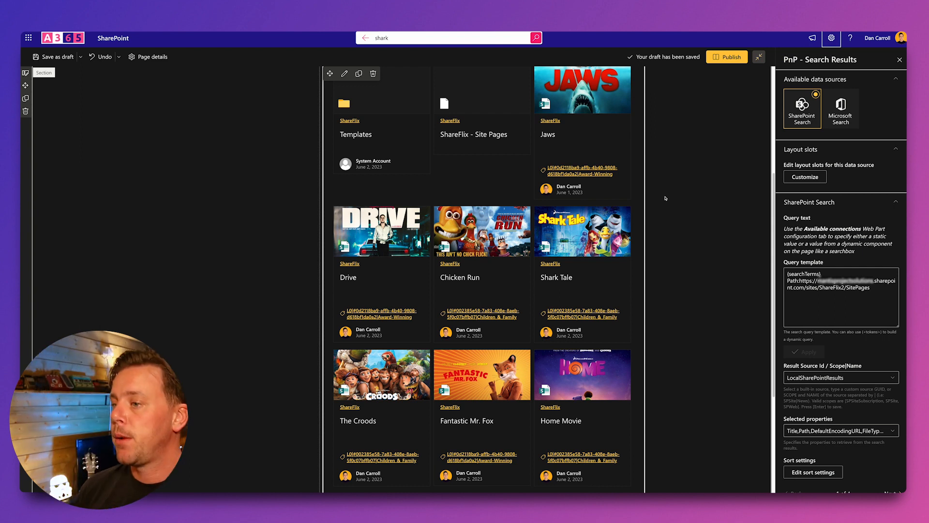
Add the condition ContentType:"Site Page" after the Path filter in the Search Results query template, apply it and review the returned pages
scroll(306, 166, "up", 2)
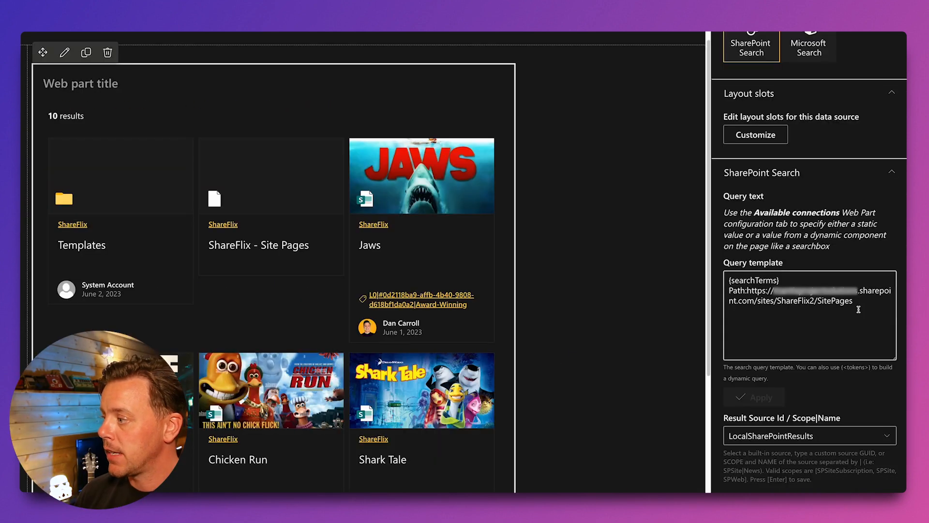
left_click(859, 302)
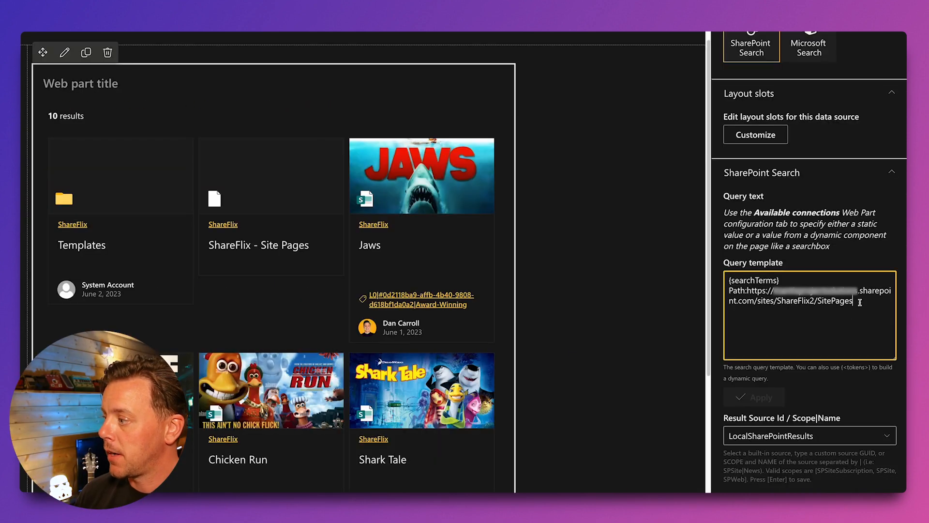
type("Content")
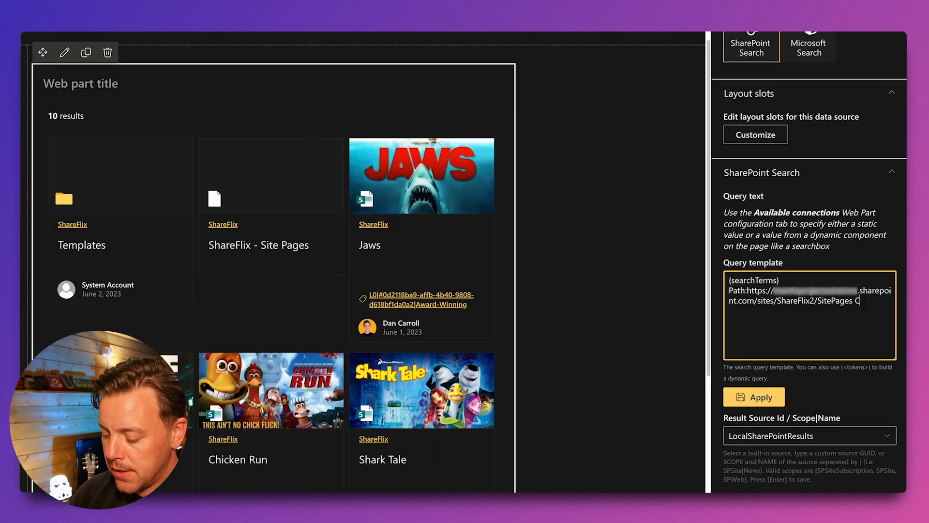
type("Type:\"Site ")
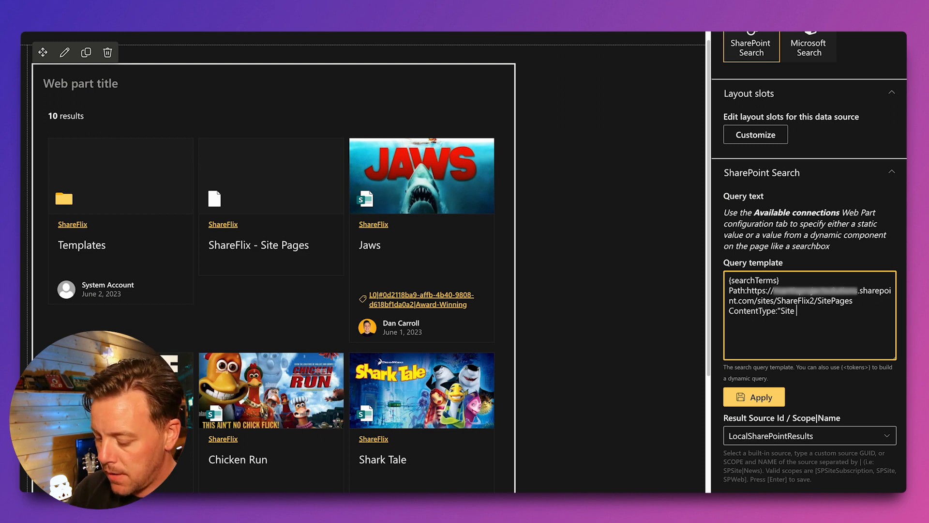
type("Page\"")
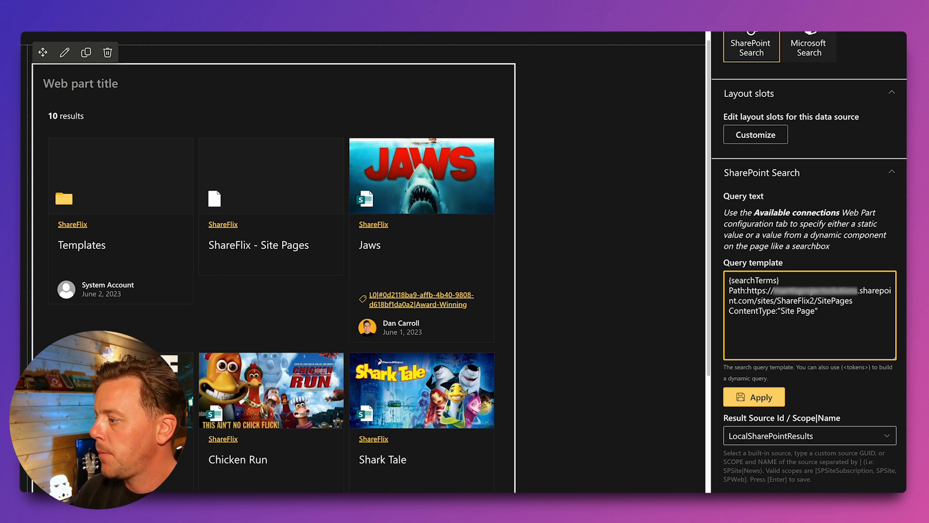
left_click(760, 399)
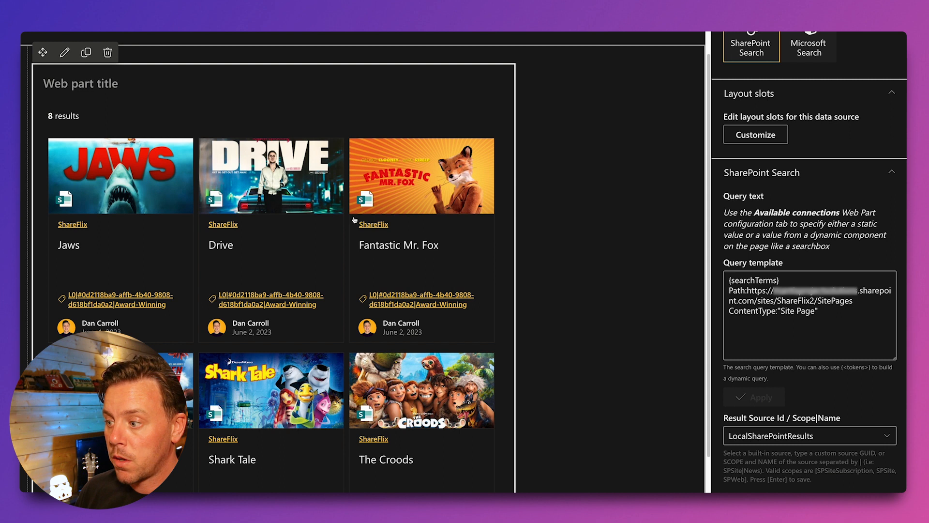
scroll(357, 223, "down", 5)
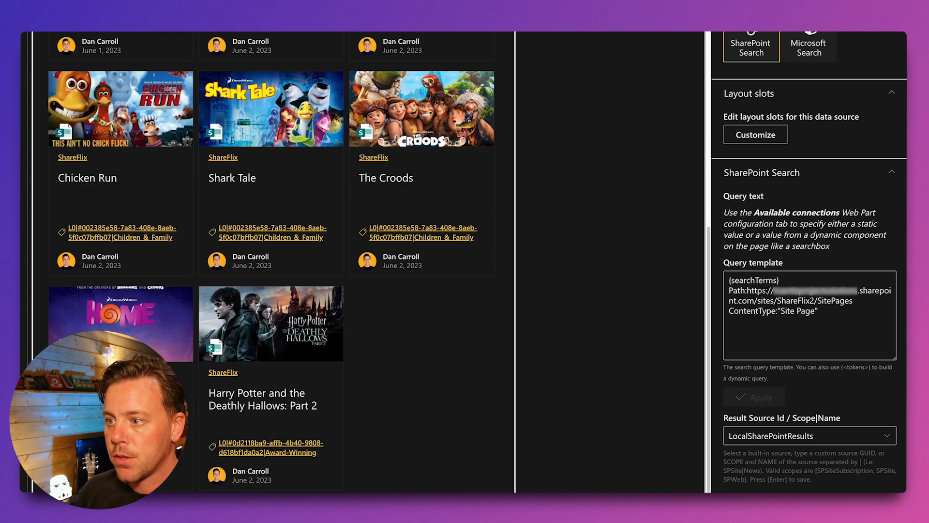
scroll(211, 353, "up", 3)
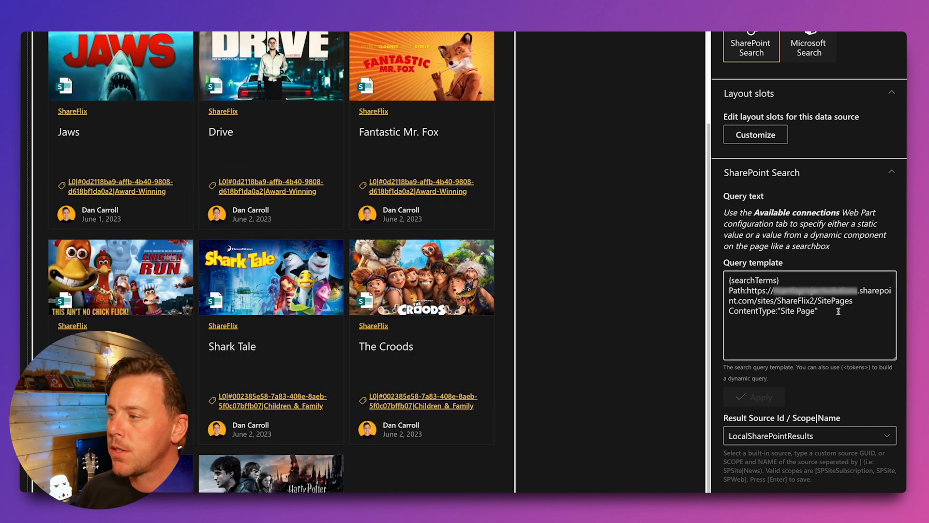
scroll(271, 262, "up", 3)
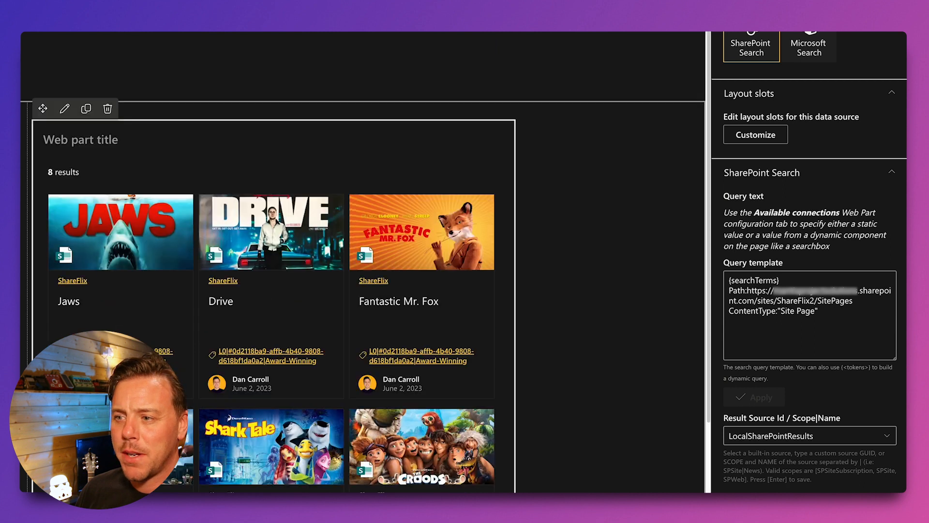
scroll(271, 262, "up", 2)
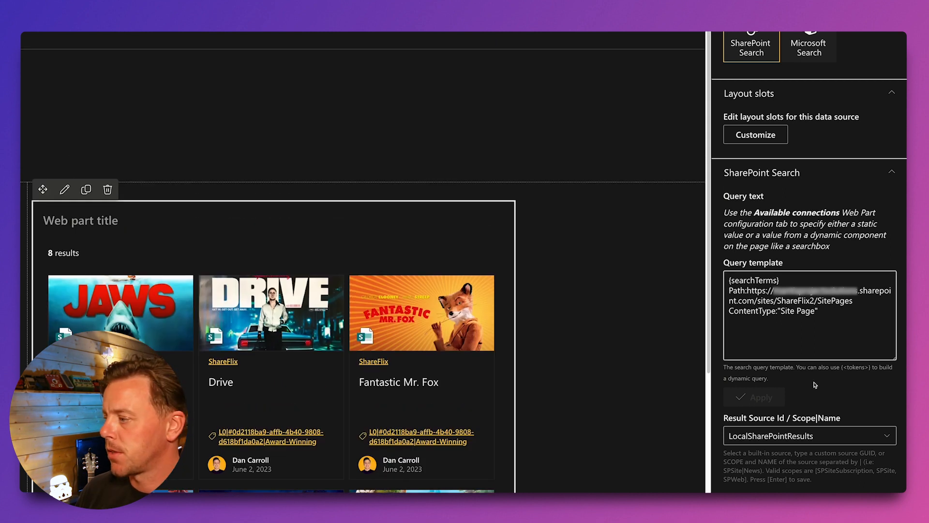
Append NOT tile:"Search Results" to the end of the query template and apply it to the Search Results web part
left_click(835, 311)
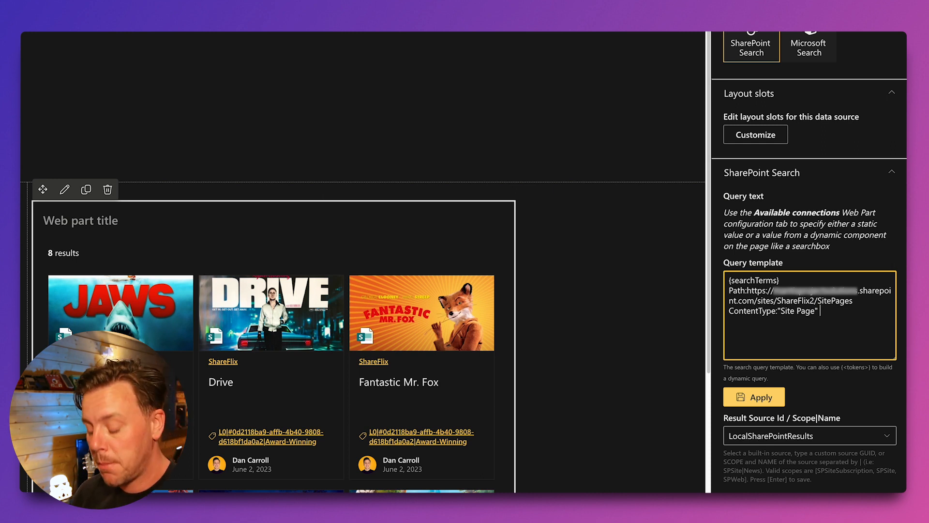
type("NOT tile")
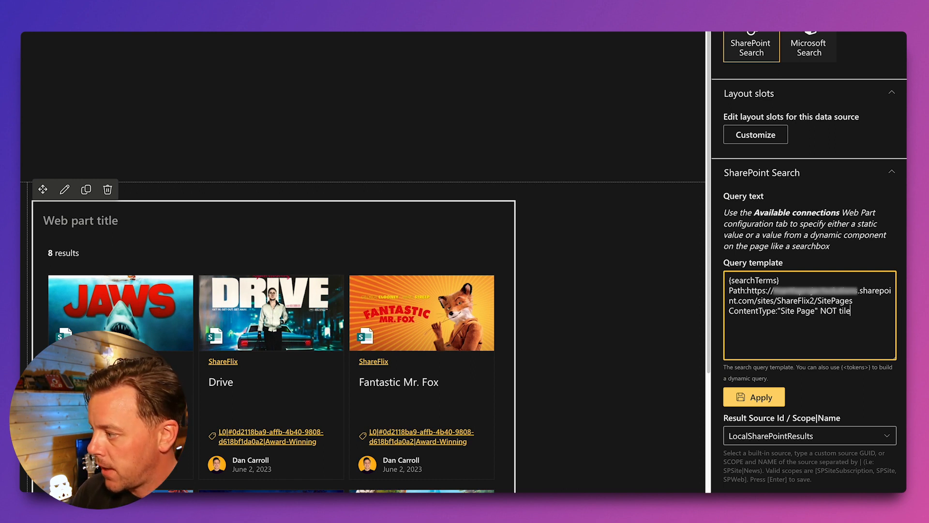
type(":\"\"")
key("Left")
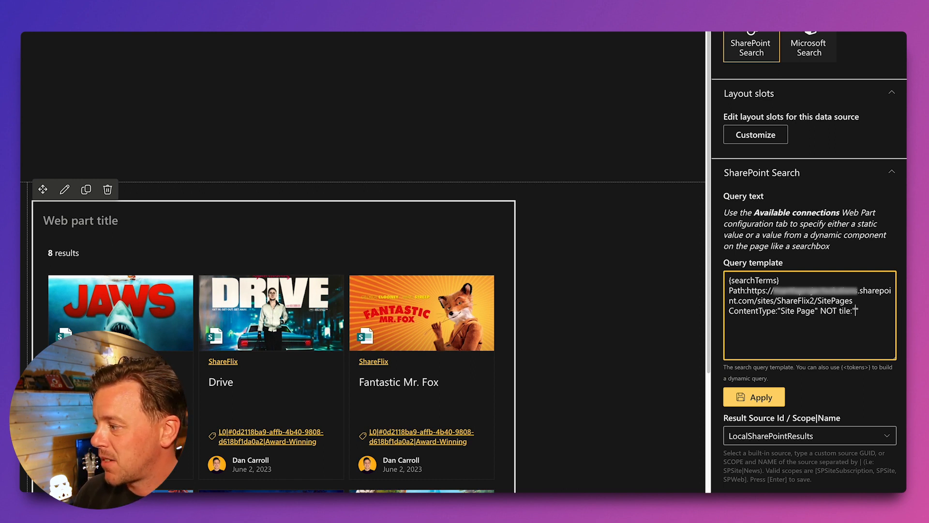
type("Search")
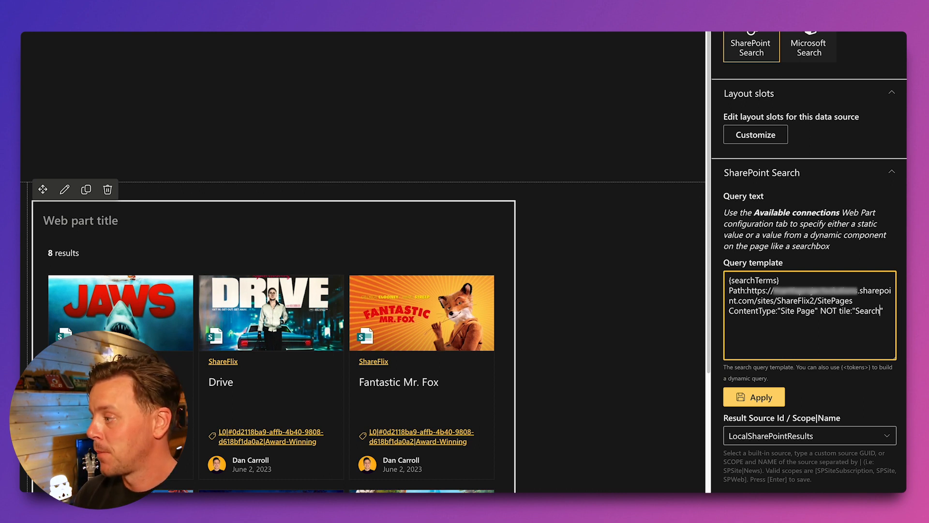
type("Results")
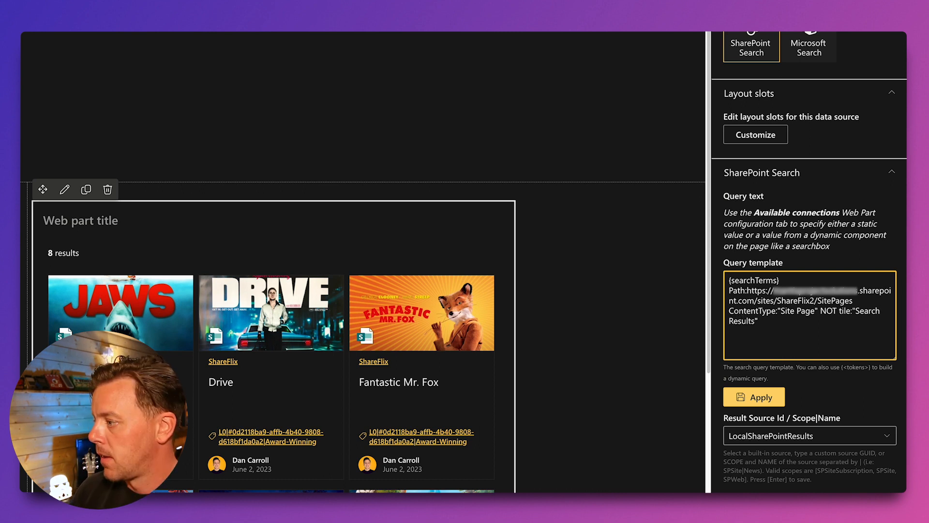
left_click(760, 398)
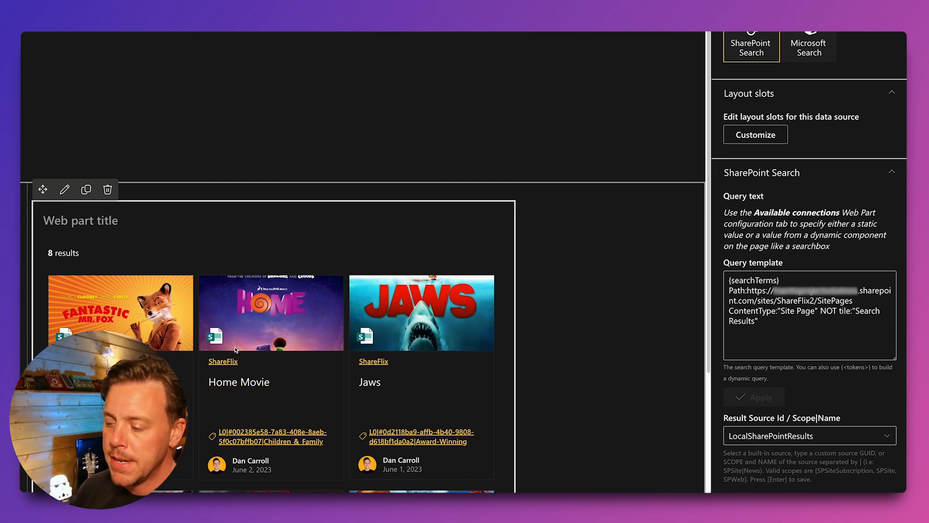
scroll(235, 351, "down", 4)
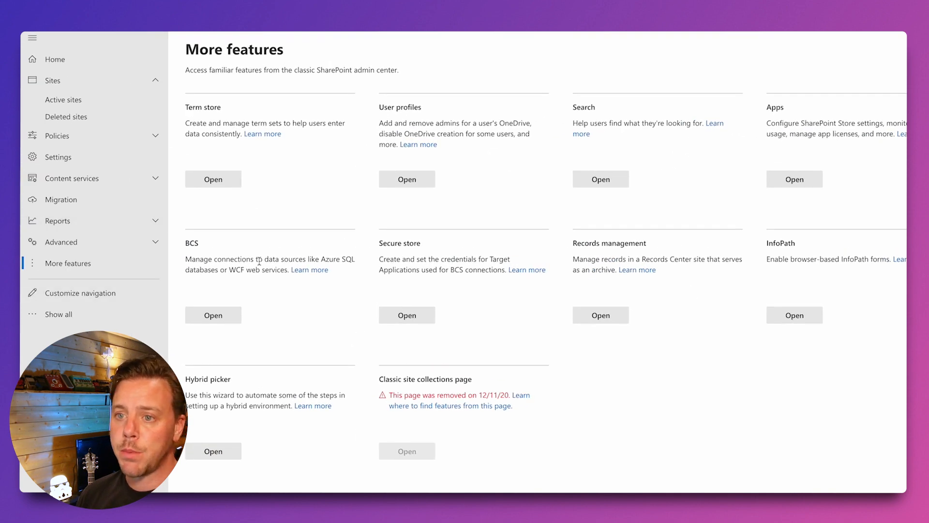
Open the search schema from the SharePoint admin center's More features page and show its crawled properties
left_click(612, 181)
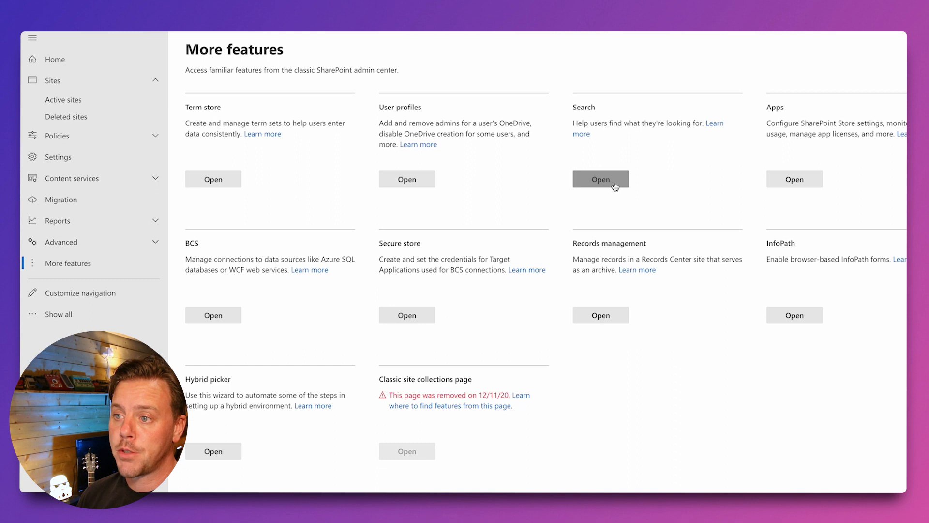
left_click(102, 96)
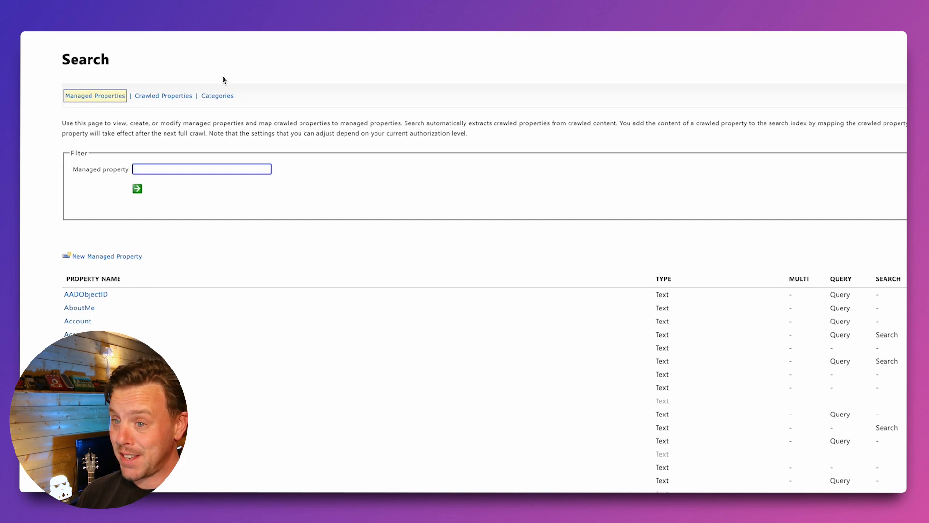
left_click(158, 98)
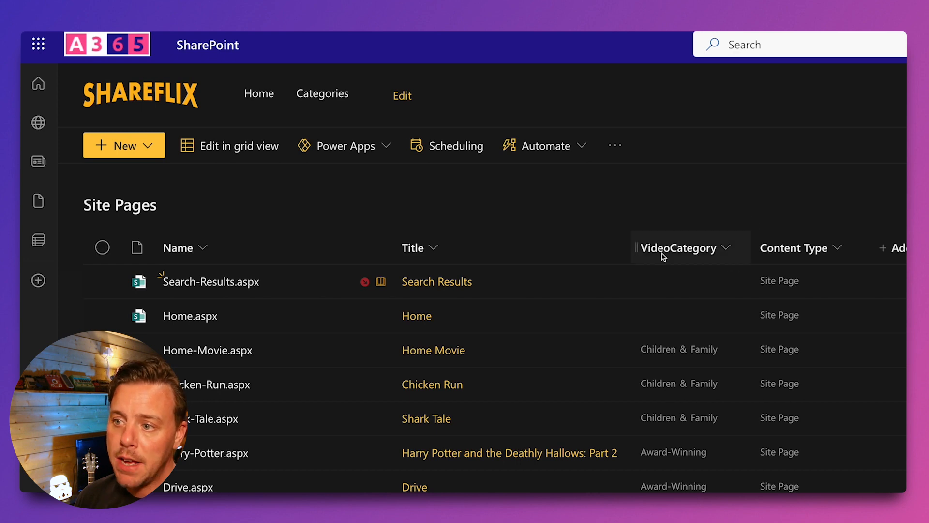
Check the VideoCategory column in the Site Pages library and filter the crawled properties by videocategory
left_click_drag(680, 252, 704, 244)
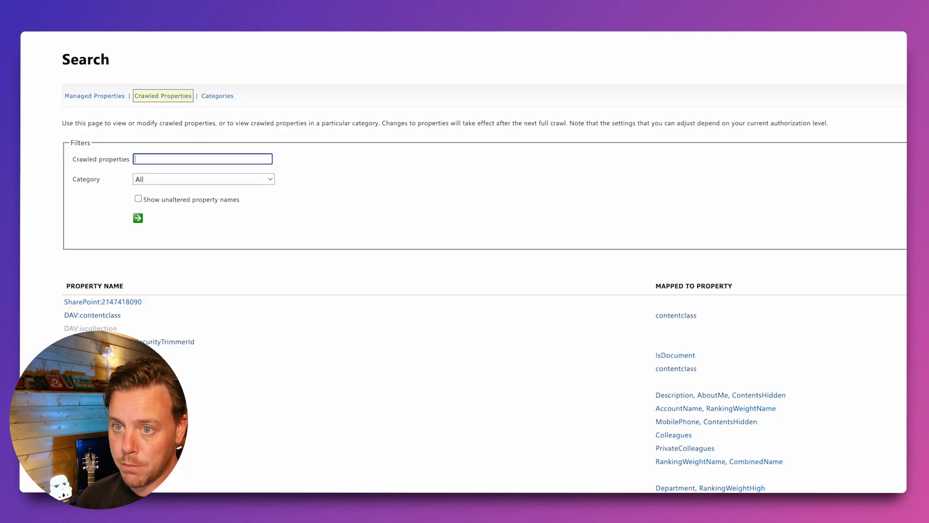
type("videocar")
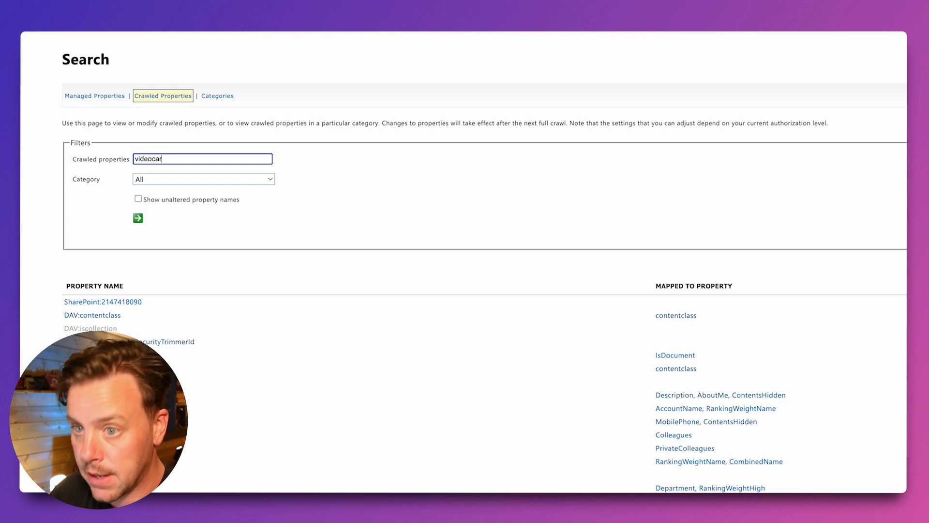
key("BackSpace")
type("tegory")
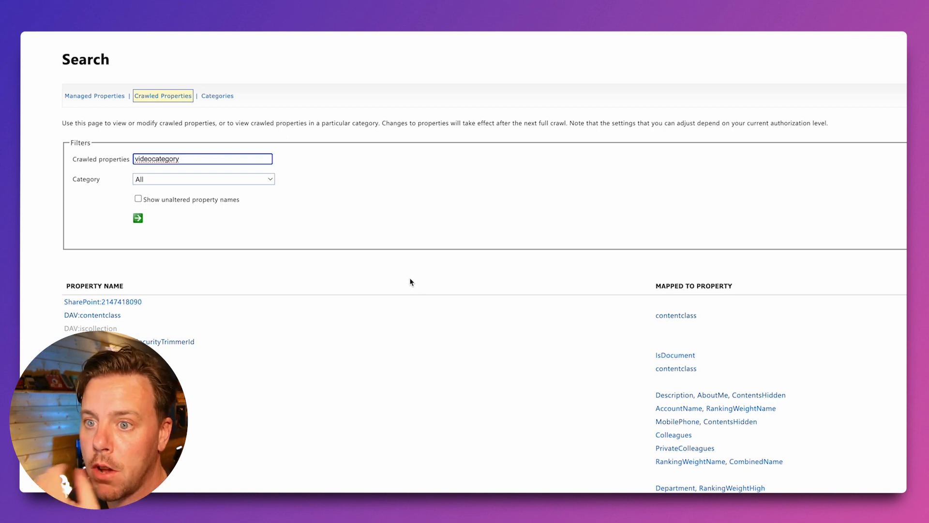
key("Return")
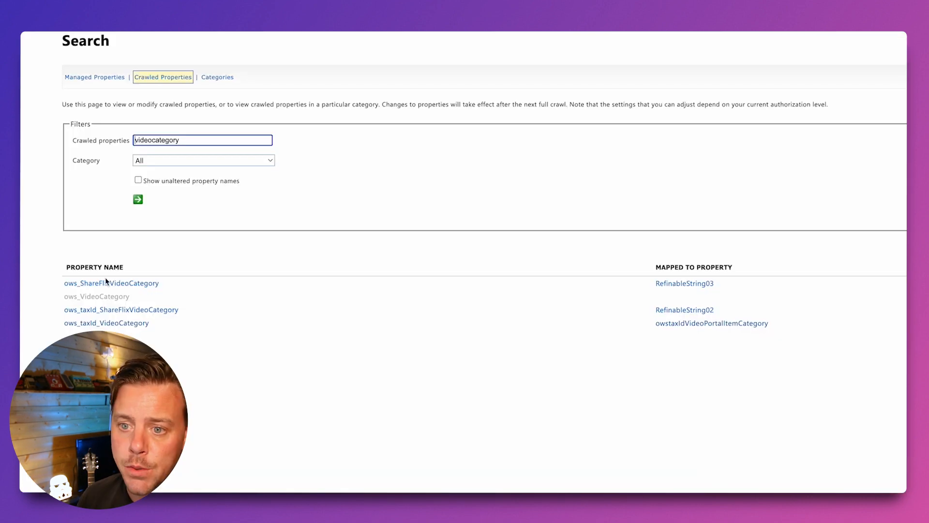
Map the crawled property ows_VideoCategory to the managed property RefinableString05, found by searching for refinableString
left_click(182, 296)
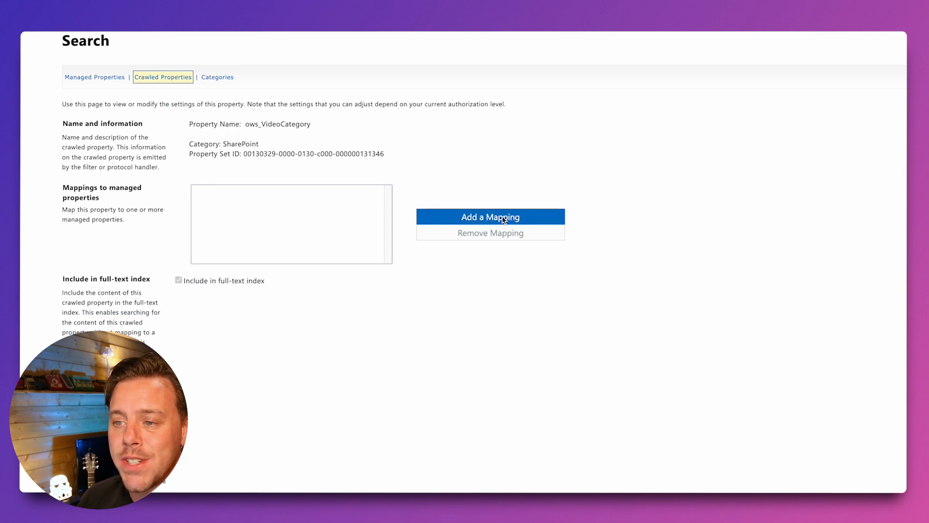
left_click(467, 216)
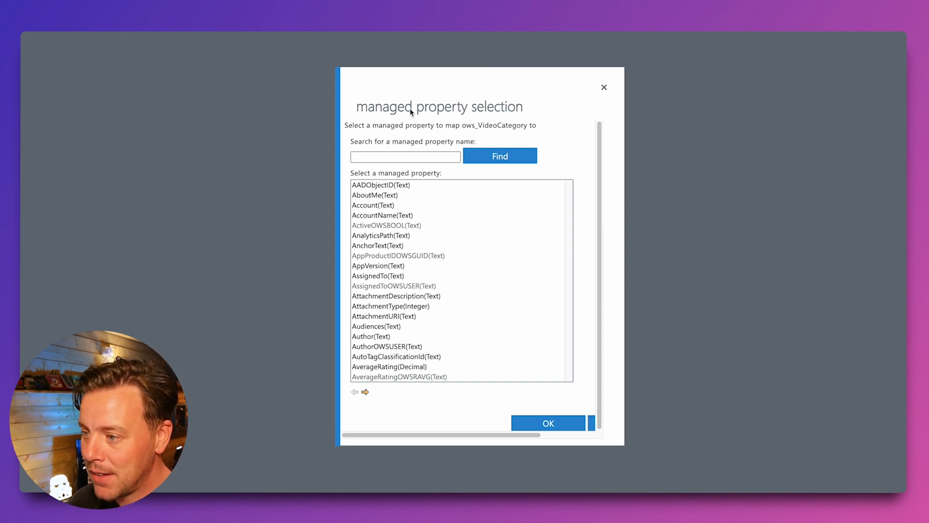
left_click(380, 157)
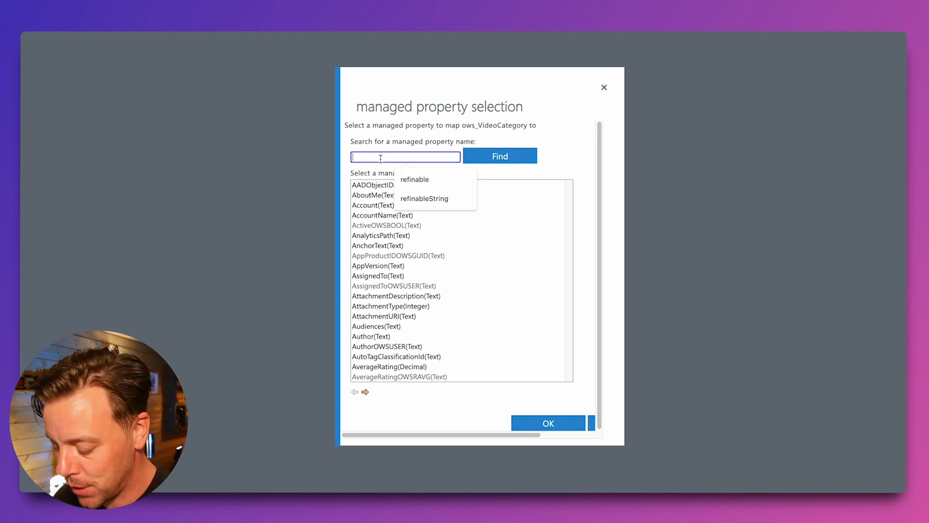
type("refin")
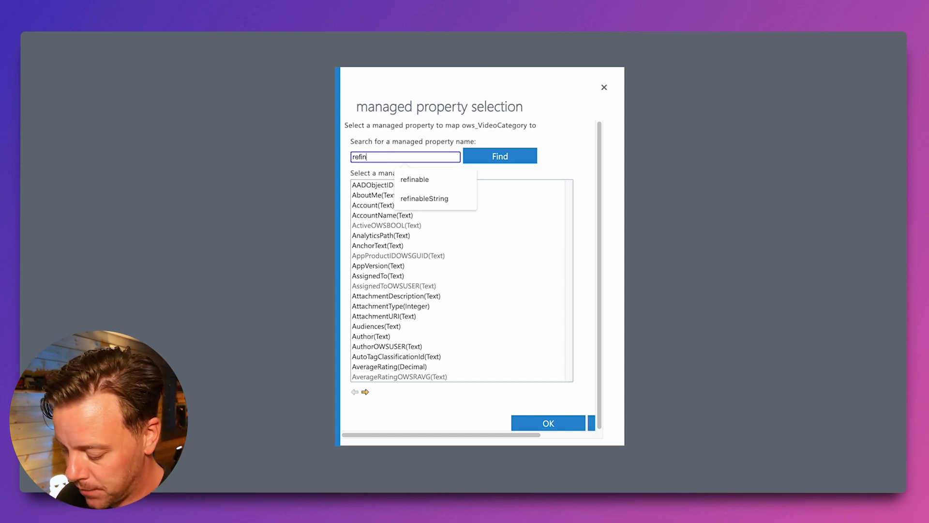
type("ableString")
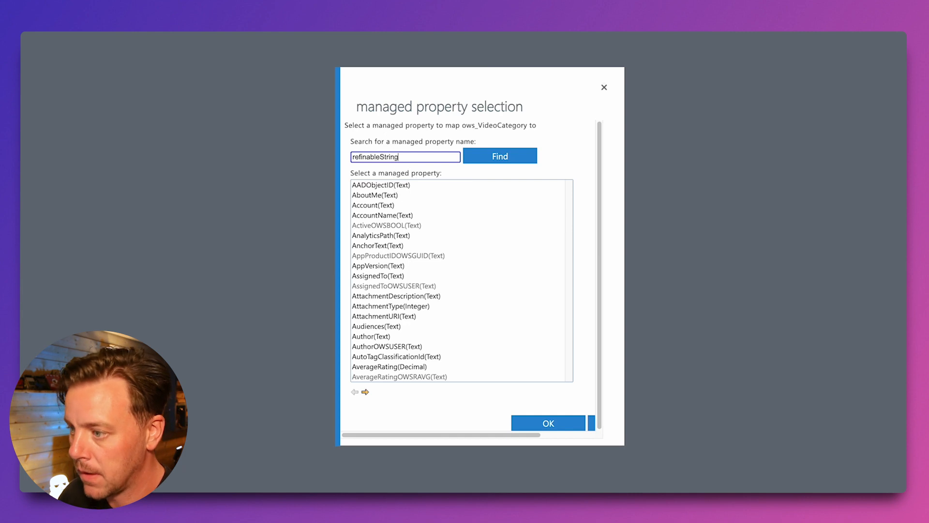
left_click(488, 157)
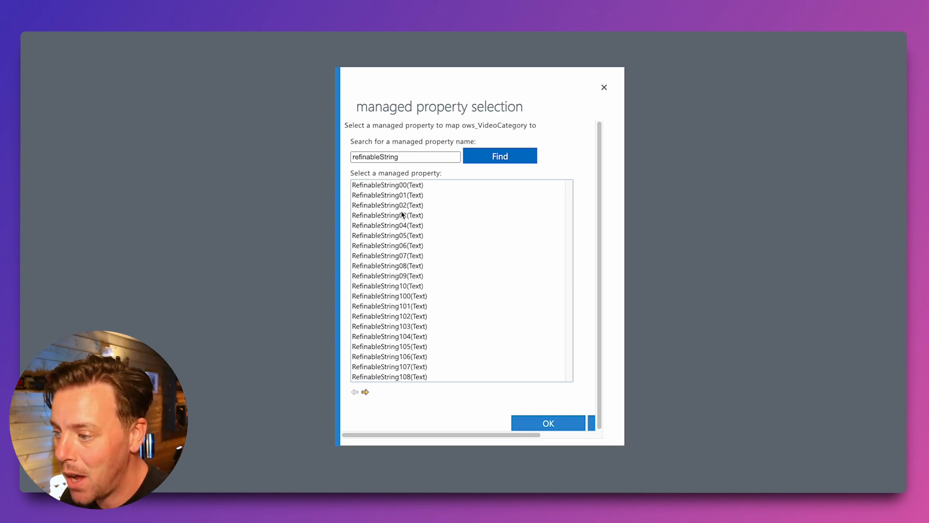
left_click(385, 237)
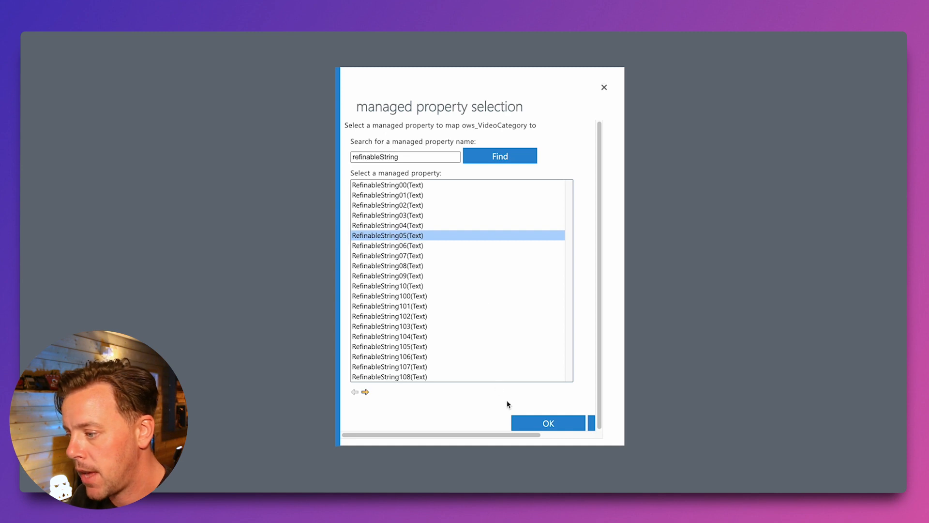
left_click(539, 425)
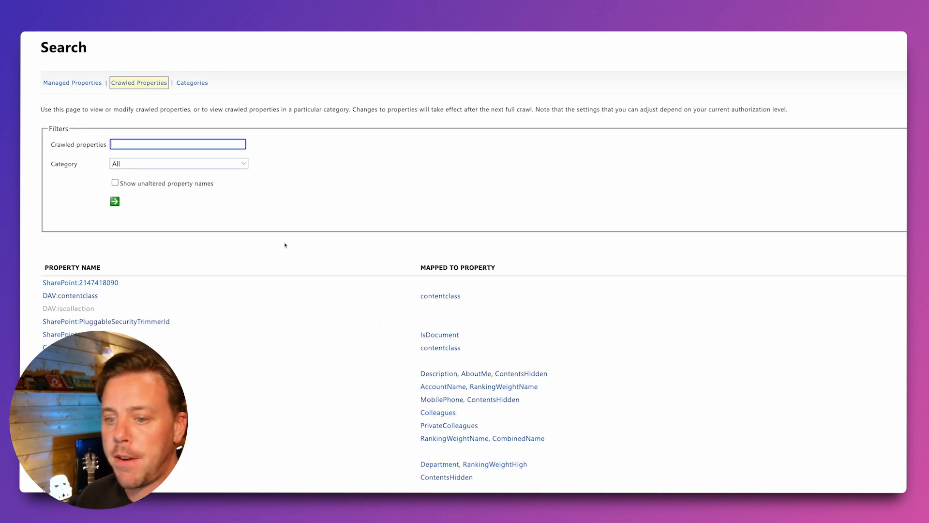
Filter the managed properties in the search schema by RefinableString and look through the matching entries
left_click(87, 85)
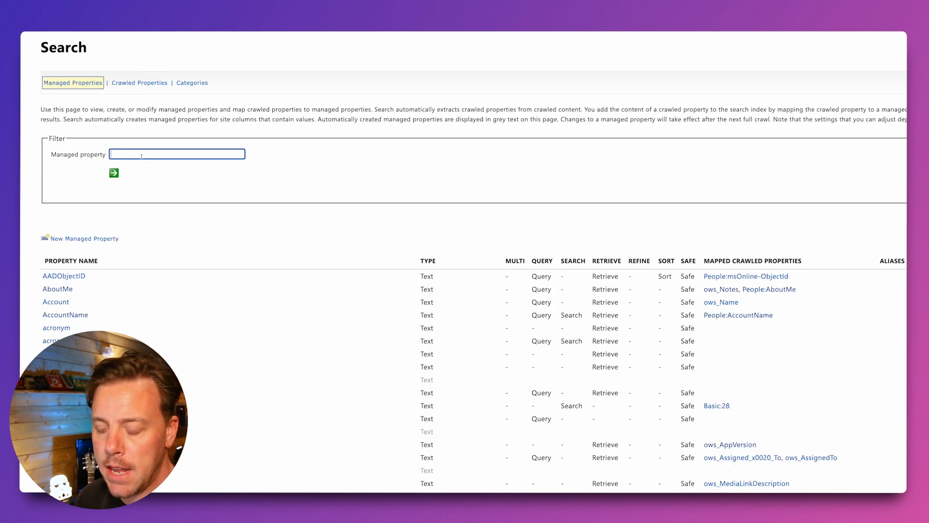
type("Refina")
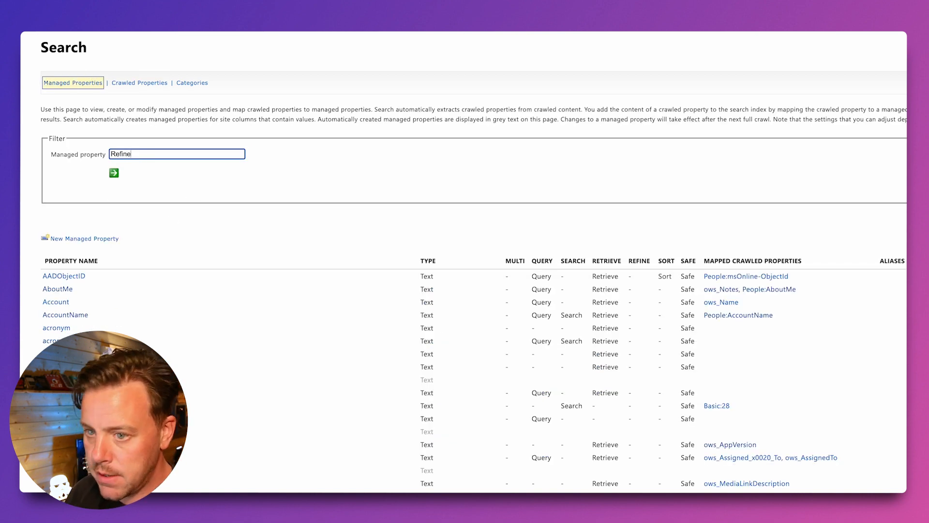
key("Down")
key("Return")
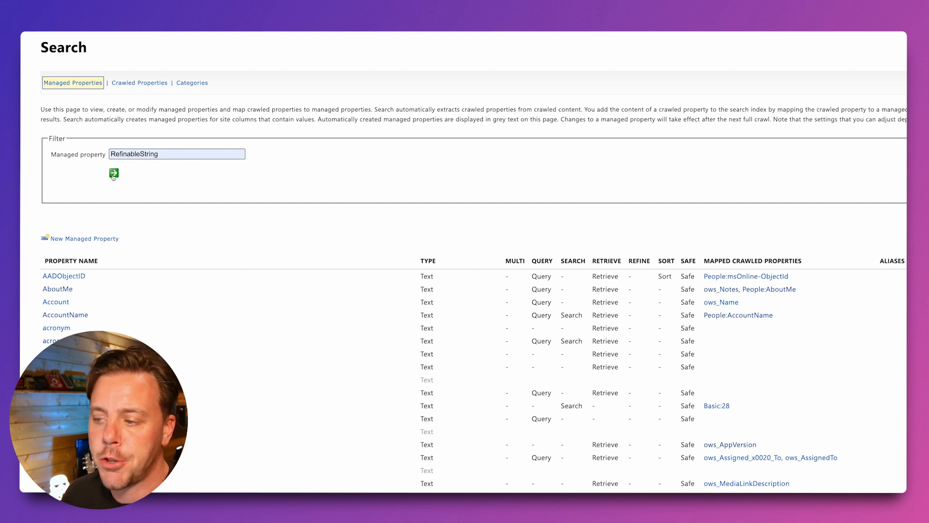
left_click(113, 173)
scroll(82, 261, "down", 3)
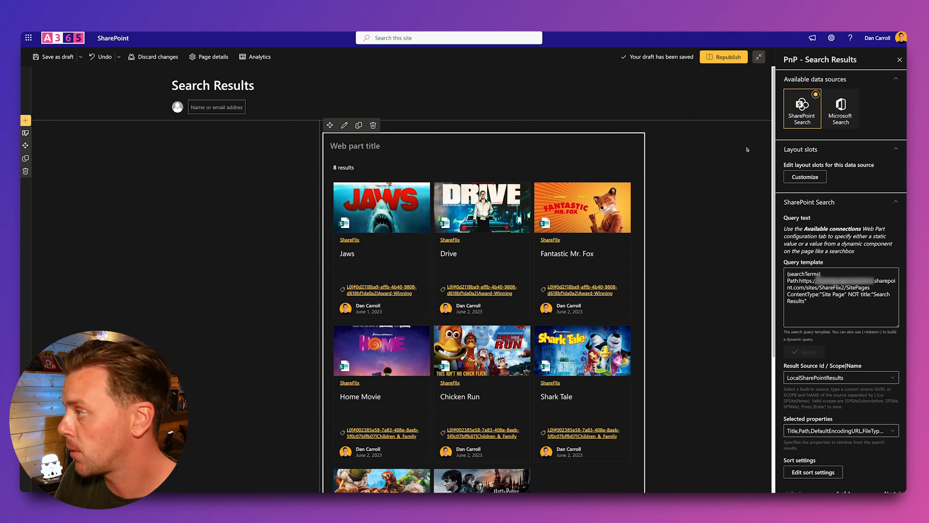
Add RefinableString05 to the selected properties of the Search Results web part
scroll(875, 193, "down", 3)
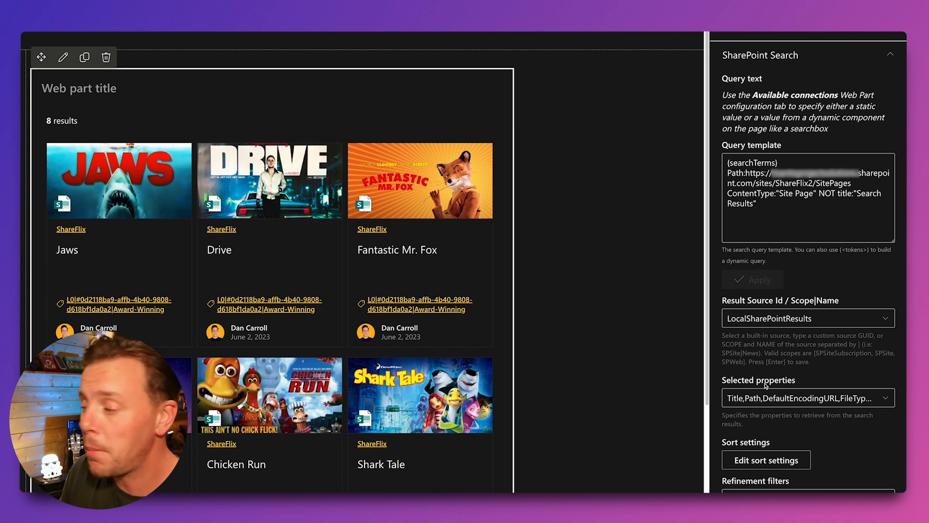
left_click(888, 398)
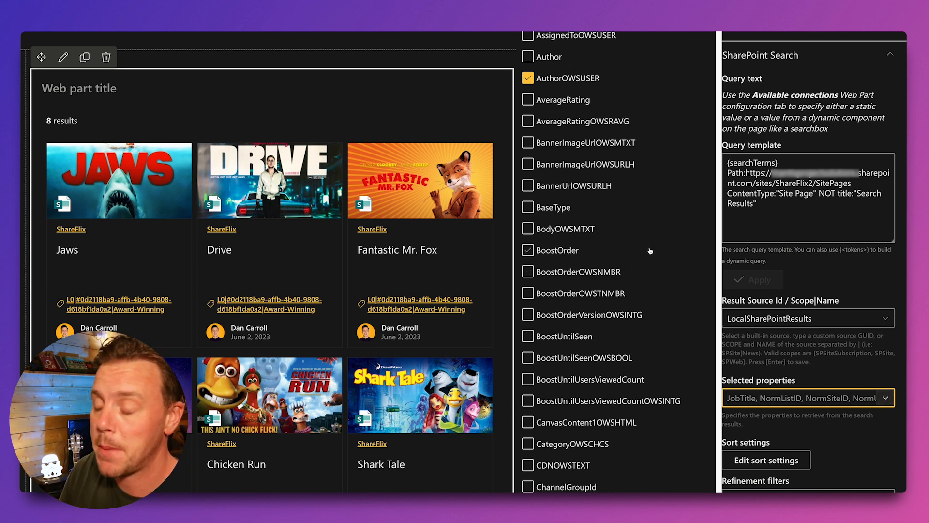
scroll(650, 251, "down", 20)
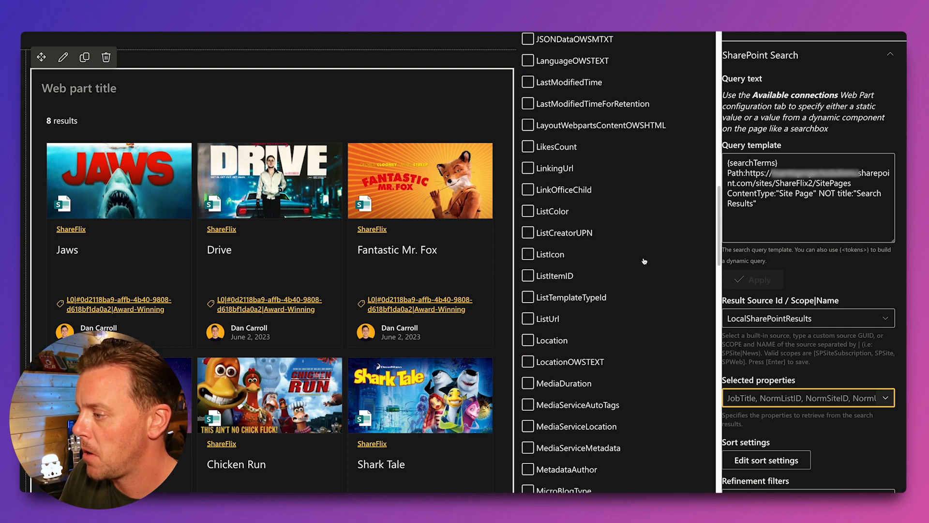
scroll(645, 261, "down", 5)
scroll(641, 194, "up", 15)
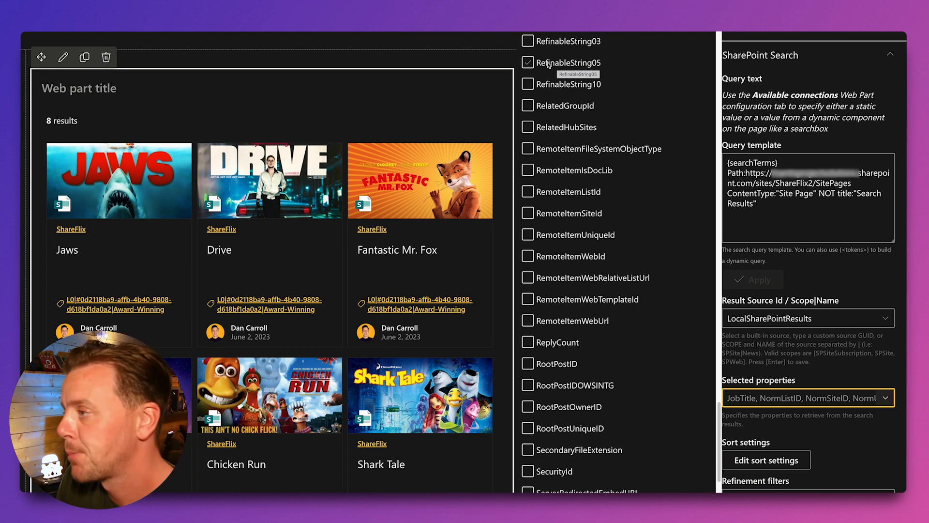
left_click(529, 63)
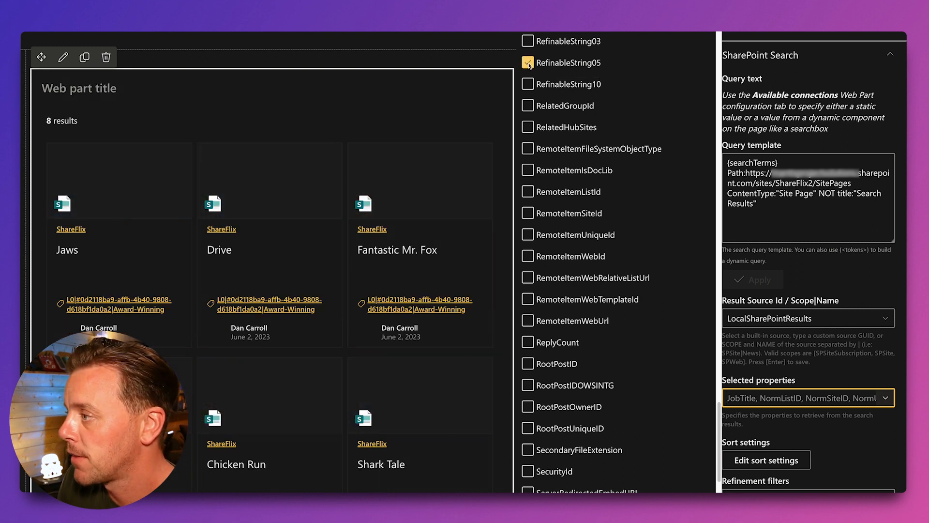
left_click(849, 272)
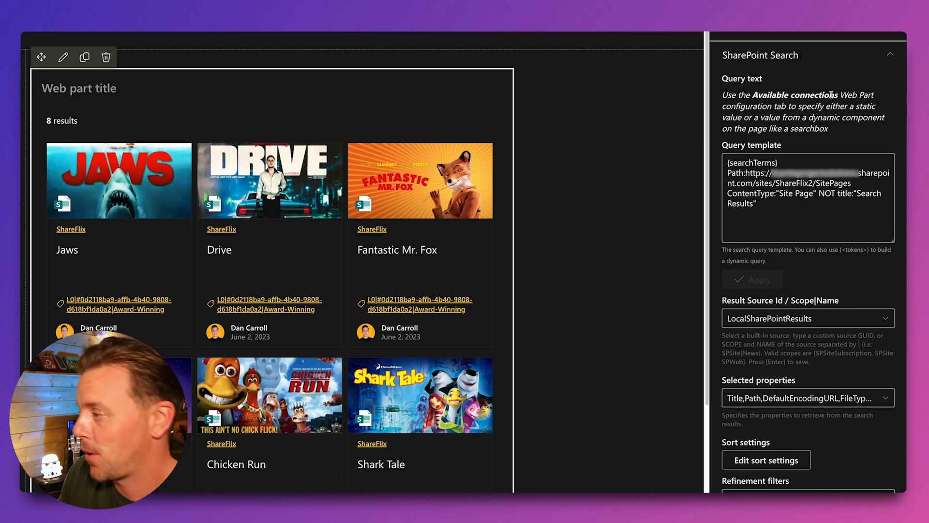
Open the layout settings of the Search Results web part, preview the results as a list and return to the card layout
scroll(867, 479, "down", 3)
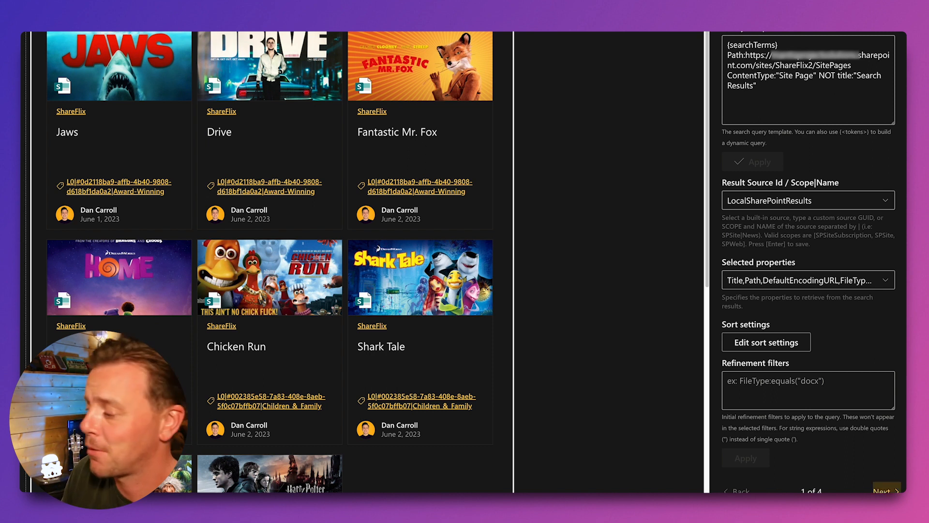
left_click(890, 487)
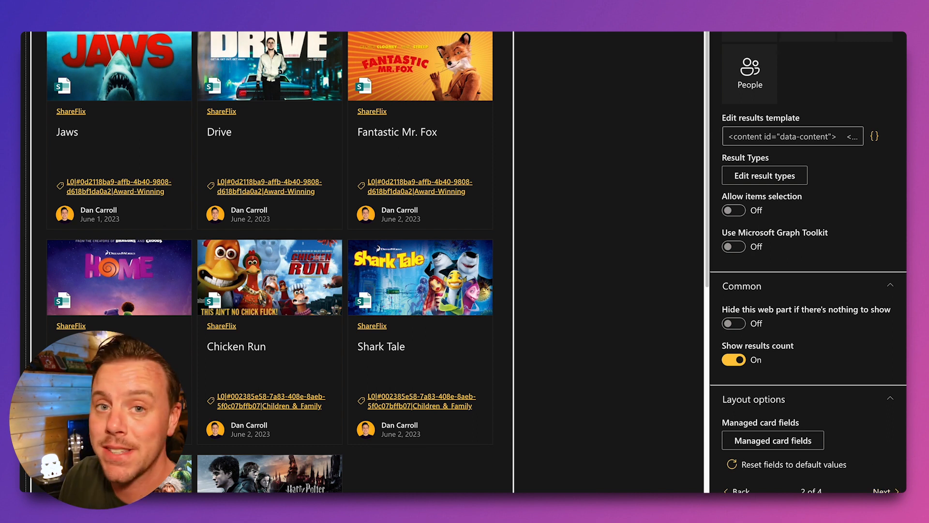
left_click(736, 86)
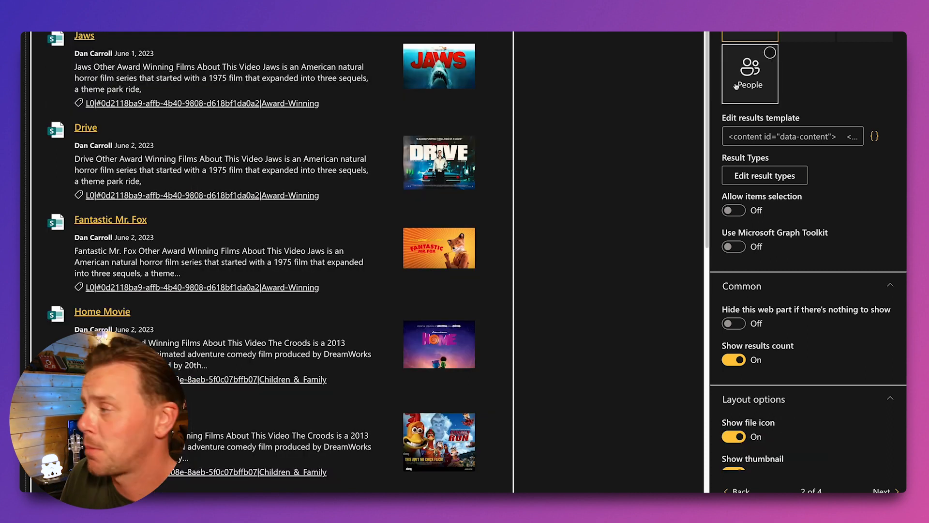
left_click(807, 37)
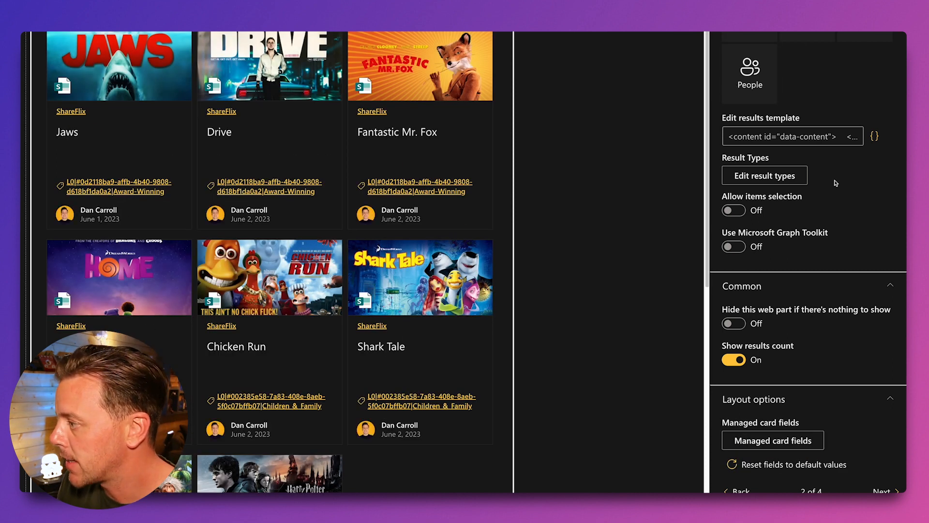
In the managed card fields, turn off the Handlebars expression for Tags, set its value to RefinableString05 and save
left_click(801, 444)
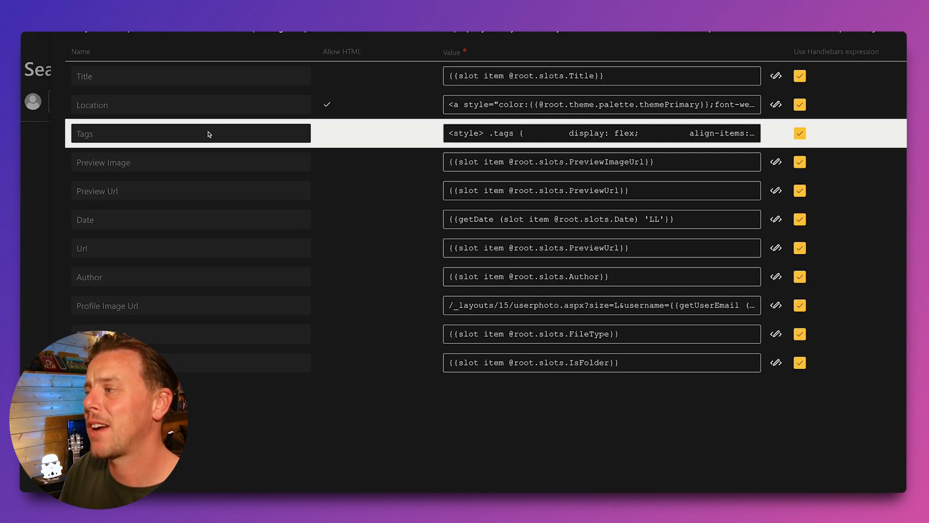
left_click(800, 135)
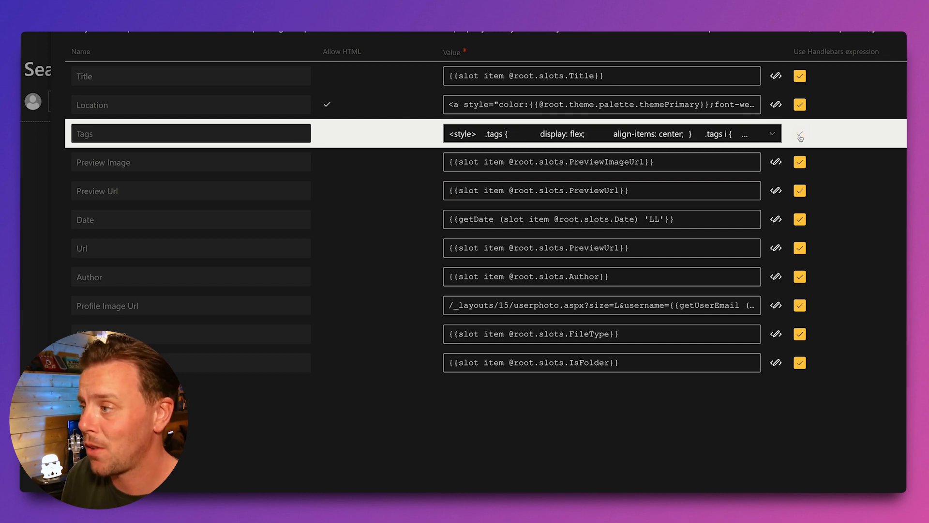
left_click(773, 135)
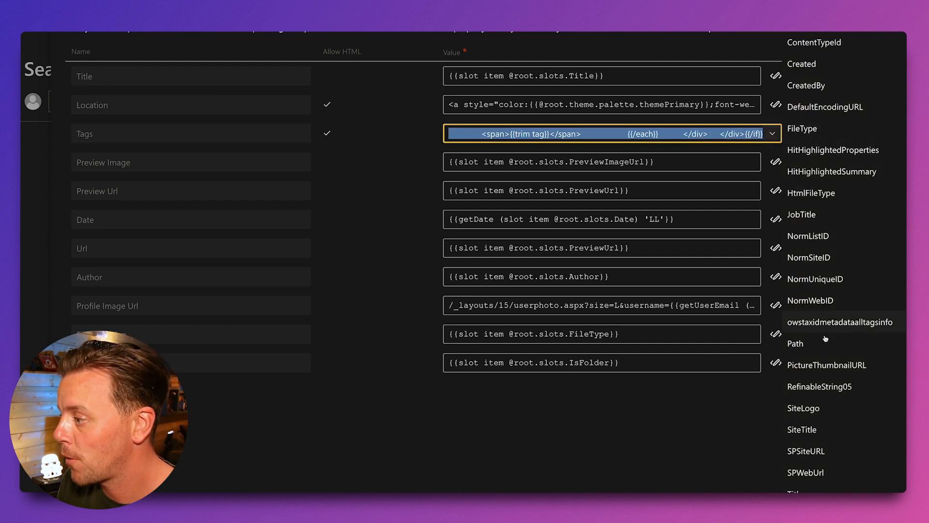
left_click(817, 387)
left_click(842, 302)
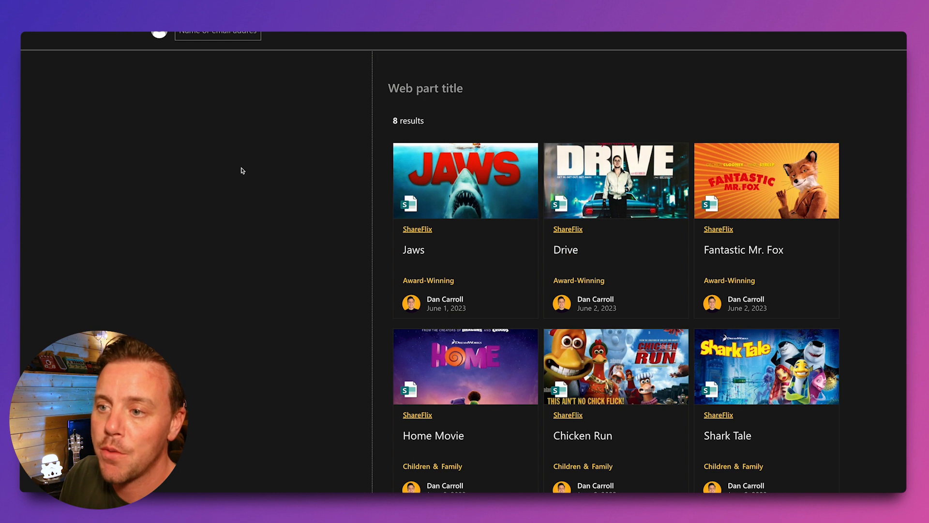
Add the PnP - Search Filters web part to the empty column beside the search results
left_click(250, 59)
type("pnp")
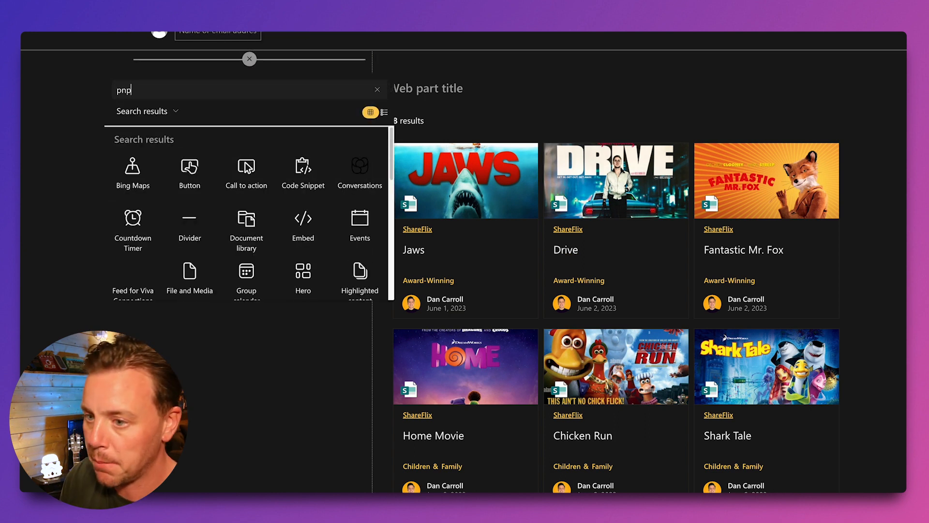
left_click(189, 167)
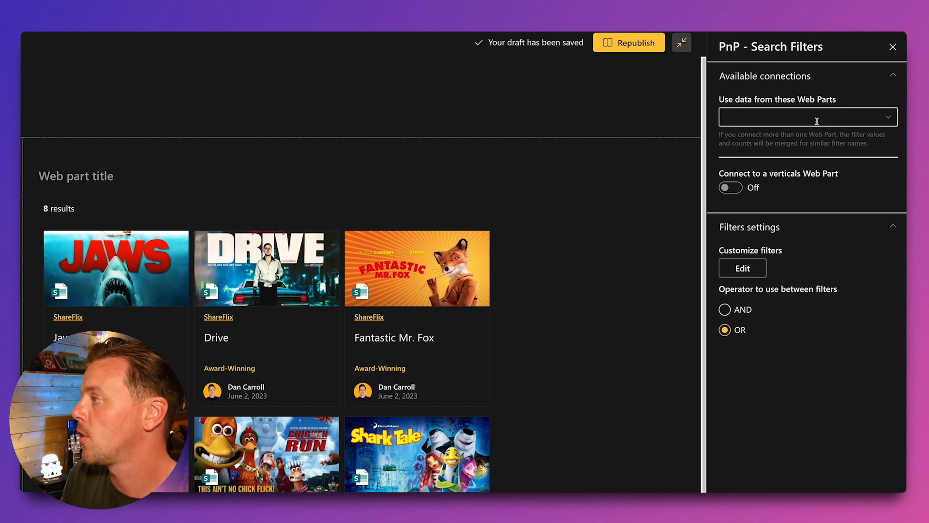
Connect the Search Filters web part to the data of the Search Results web part
left_click(889, 121)
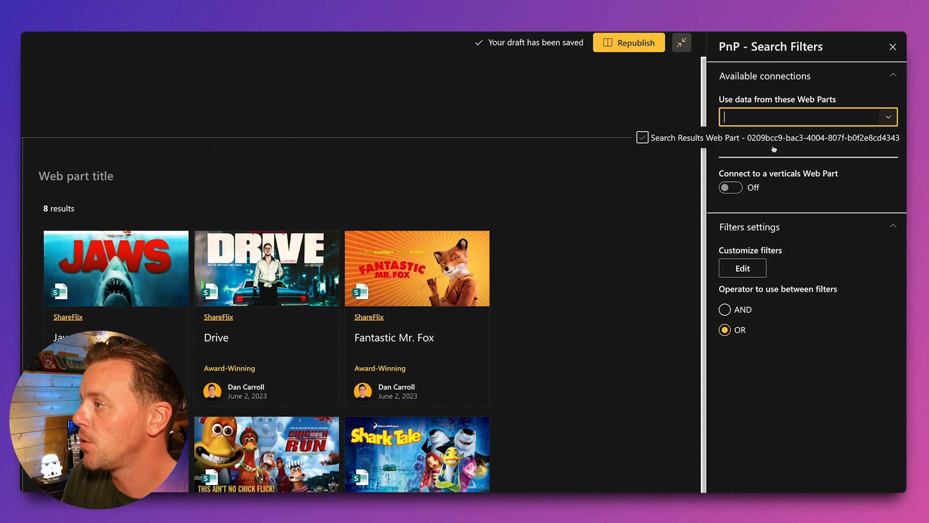
left_click(691, 139)
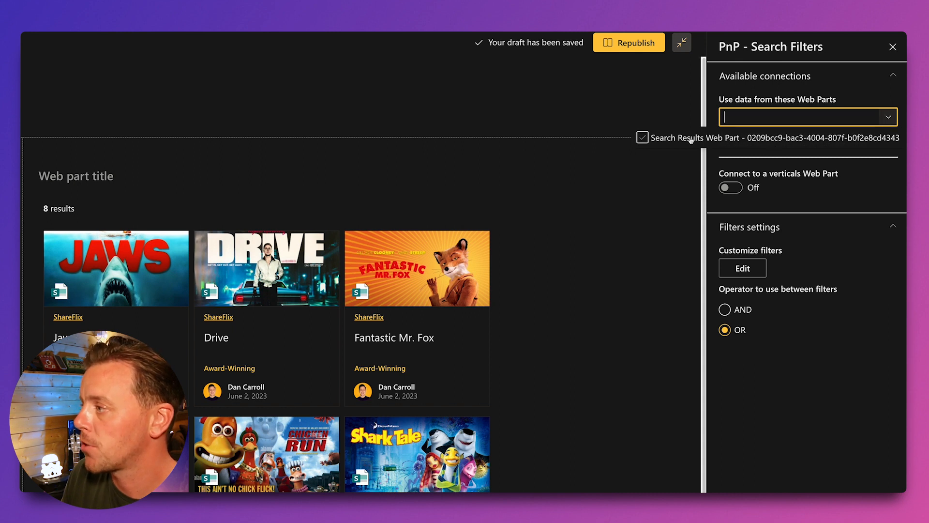
left_click(643, 139)
left_click(820, 386)
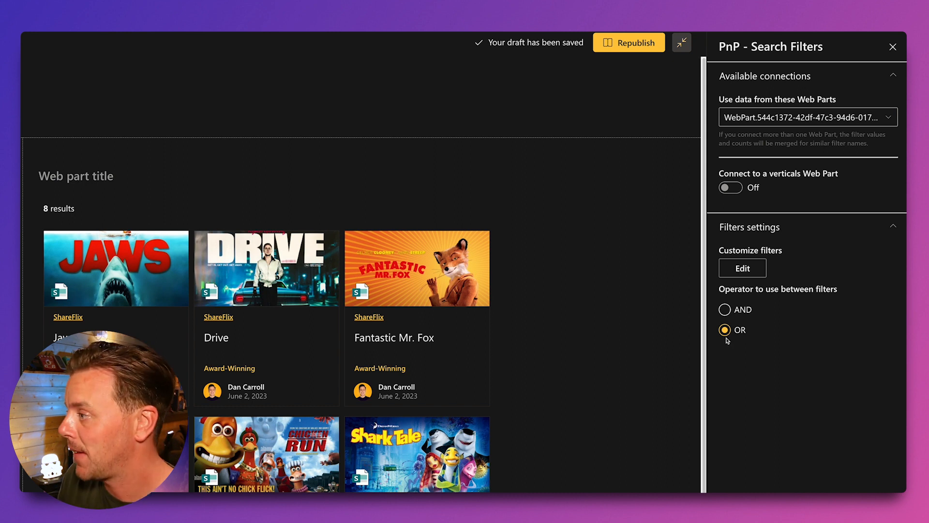
Start a custom filter with the display name Category and RefinableString05 as its filter field
left_click(734, 267)
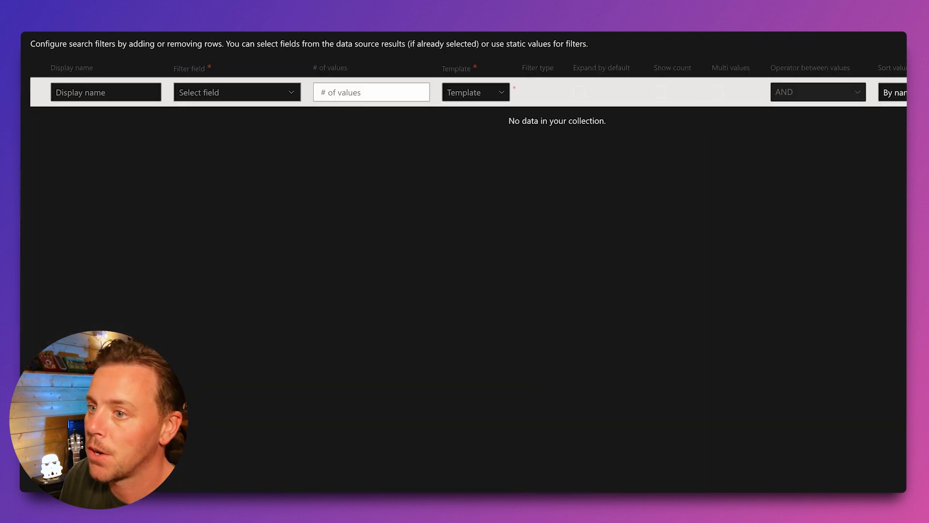
left_click(142, 94)
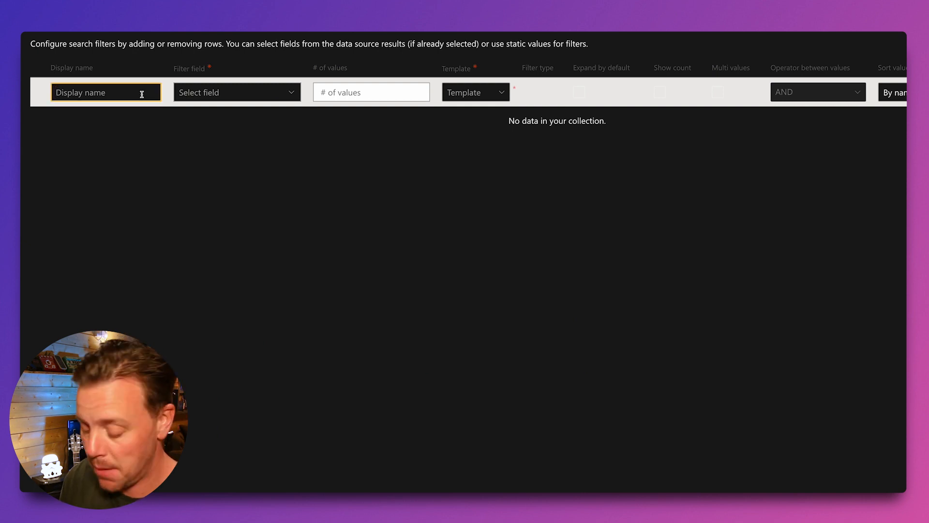
type("Cate")
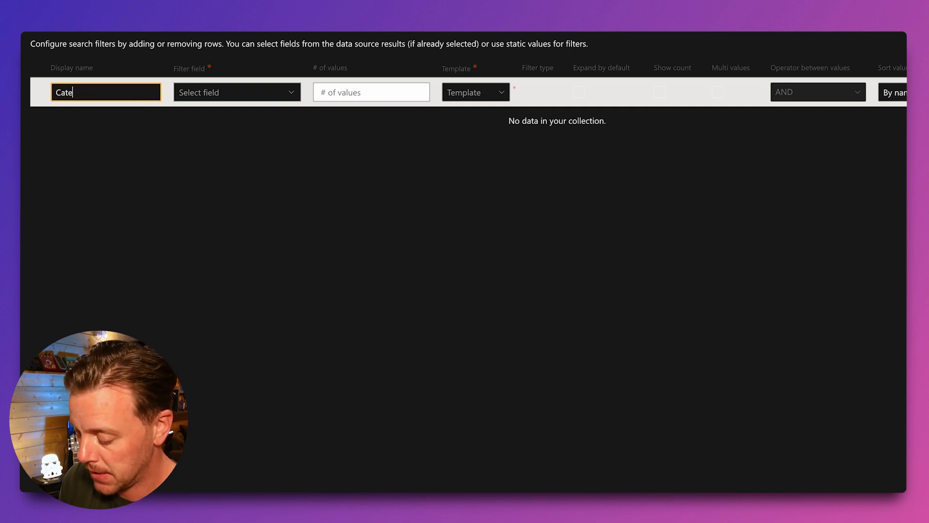
type("gory")
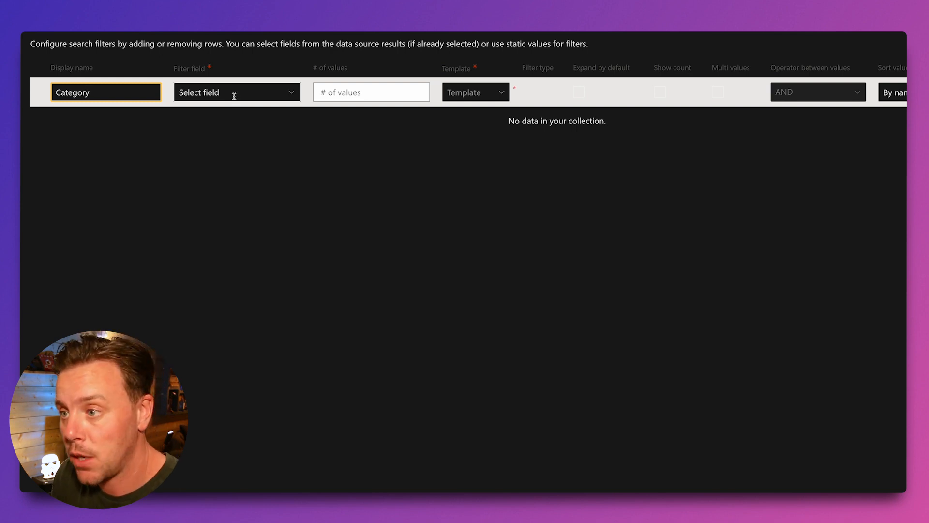
left_click(291, 94)
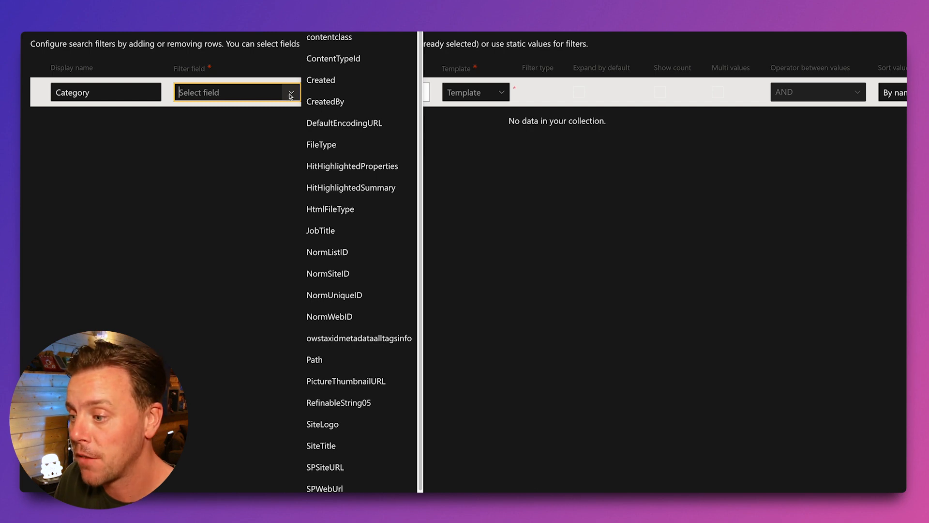
left_click(341, 402)
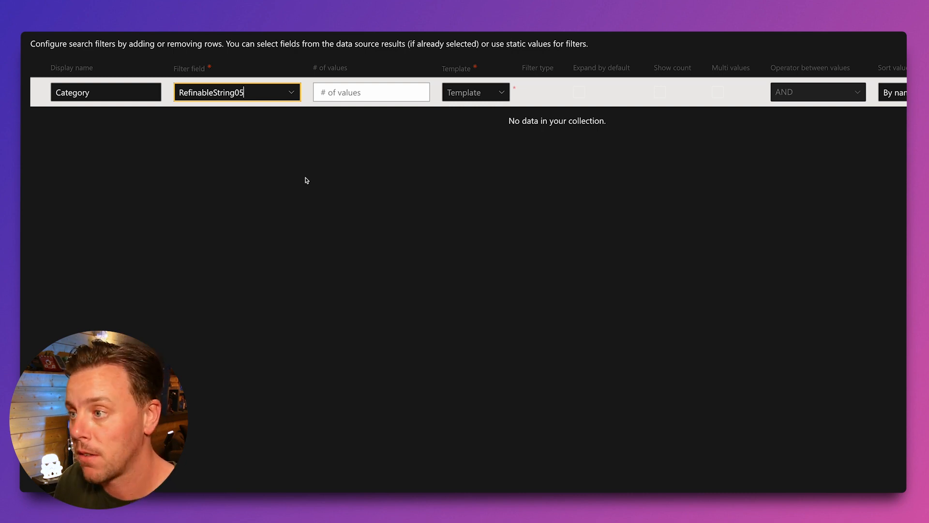
Set the Category filter's template to Check box and enable Expand by default and Show count
left_click(498, 94)
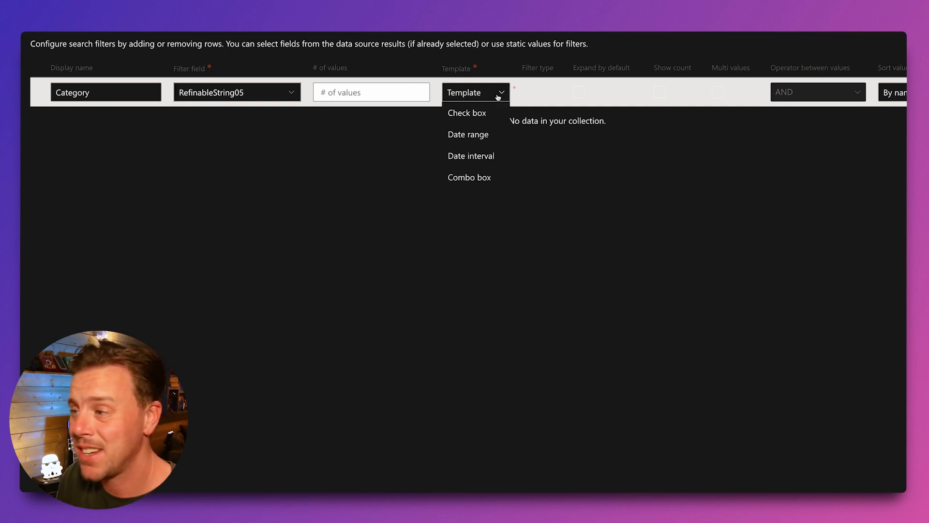
left_click(480, 114)
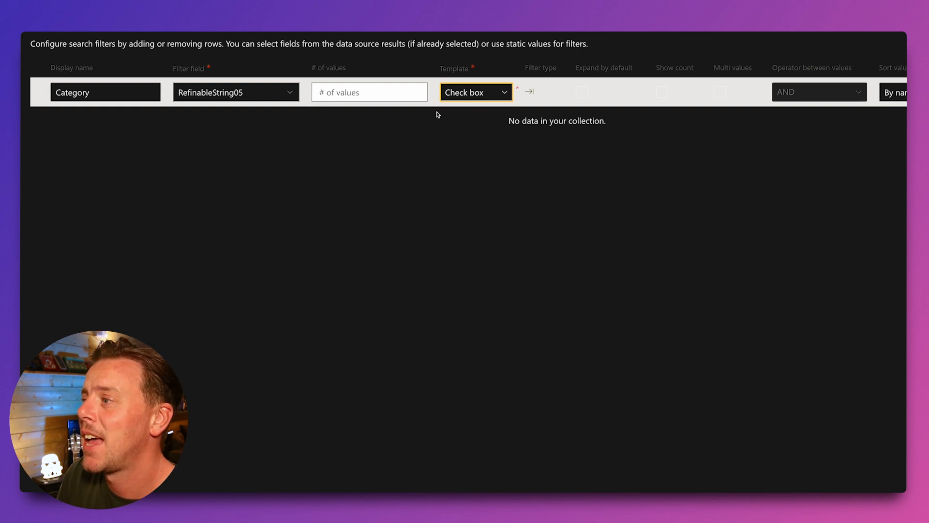
left_click(583, 91)
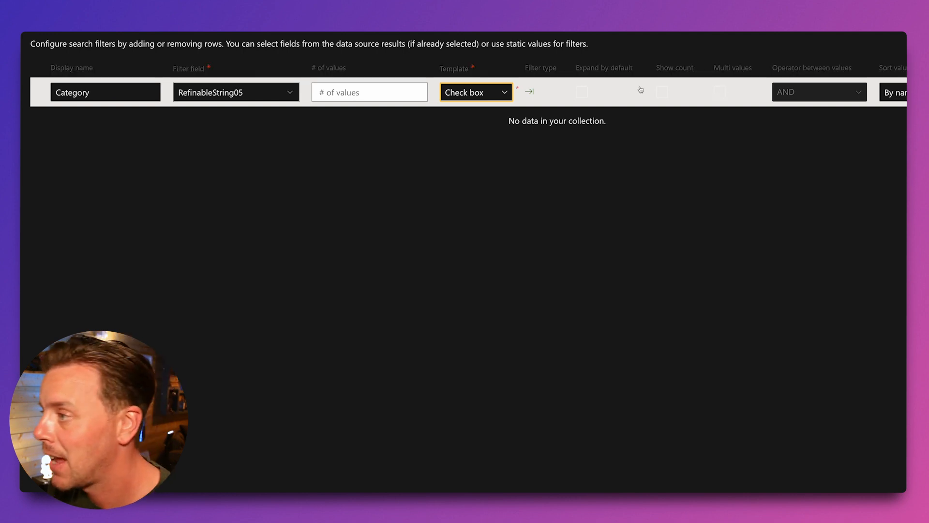
left_click(584, 95)
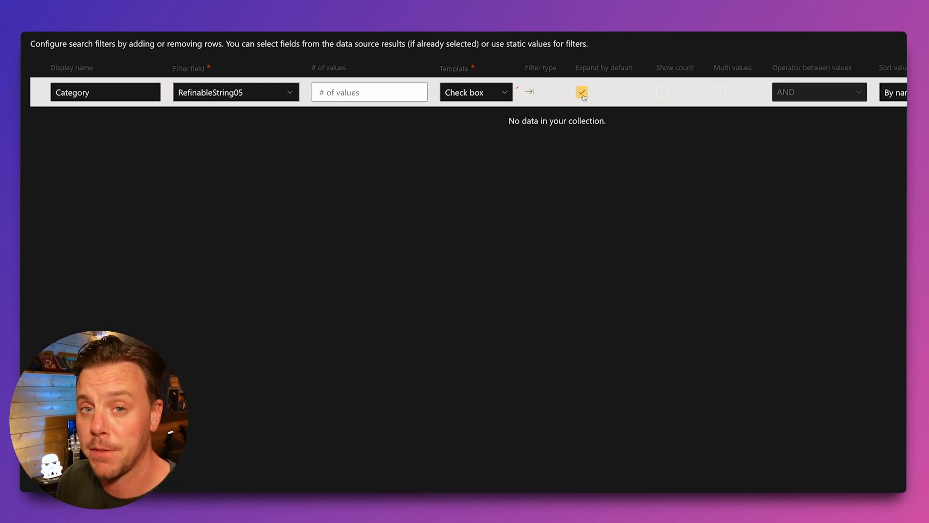
left_click(661, 95)
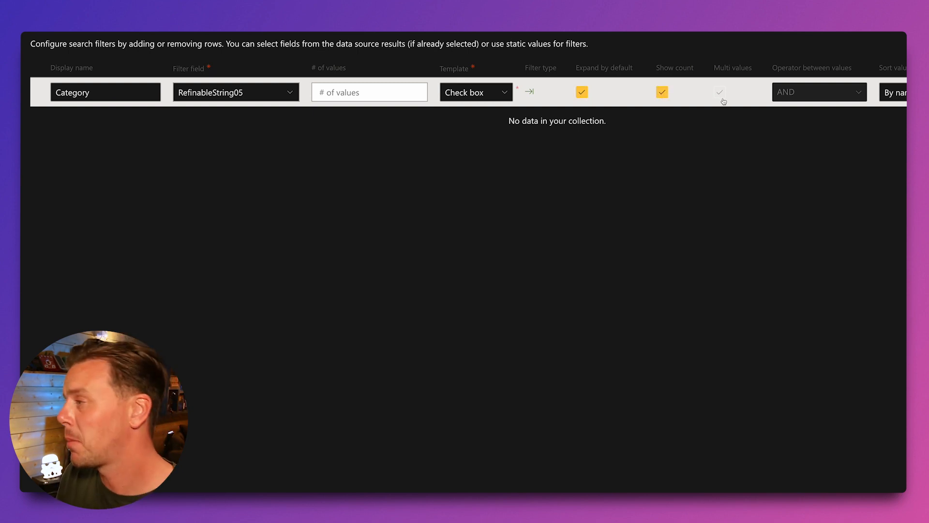
scroll(658, 128, "right", 5)
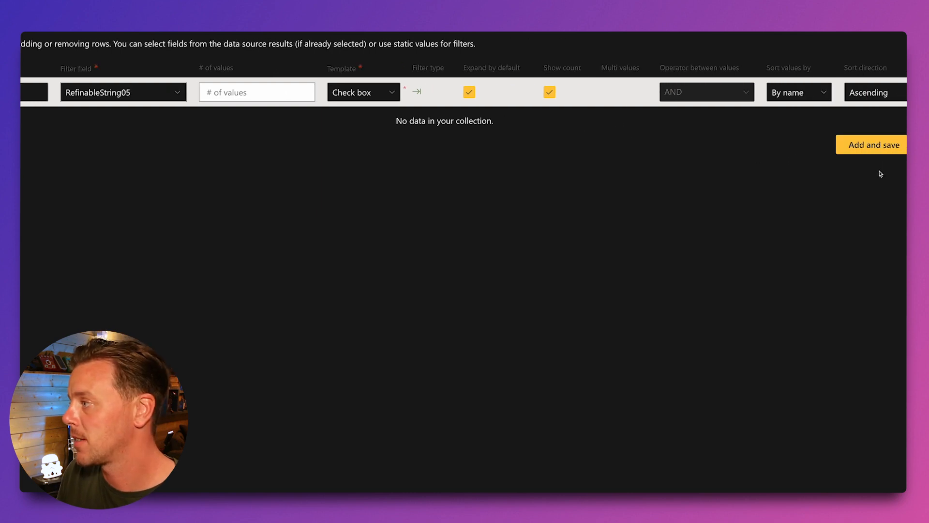
Finish the Category filter and connect the Search Results web part to the Search Filters web part
scroll(809, 156, "left", 4)
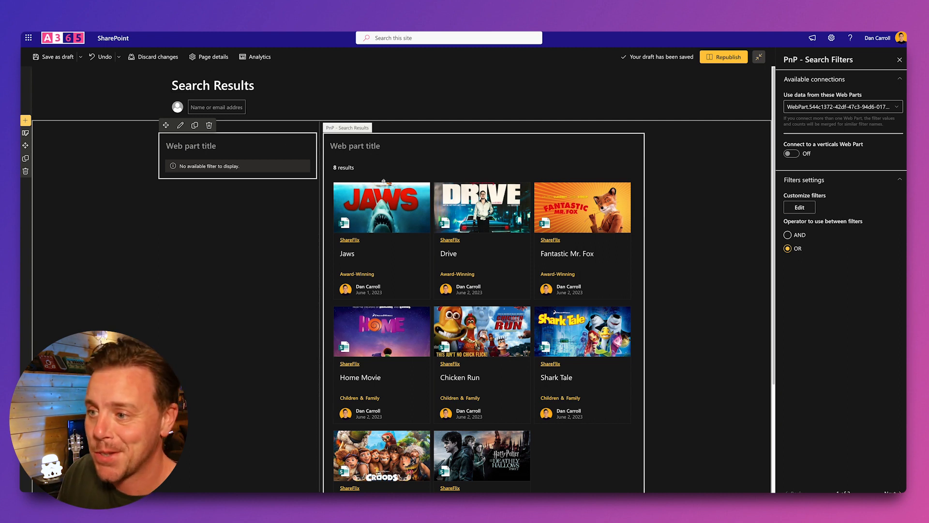
left_click(387, 162)
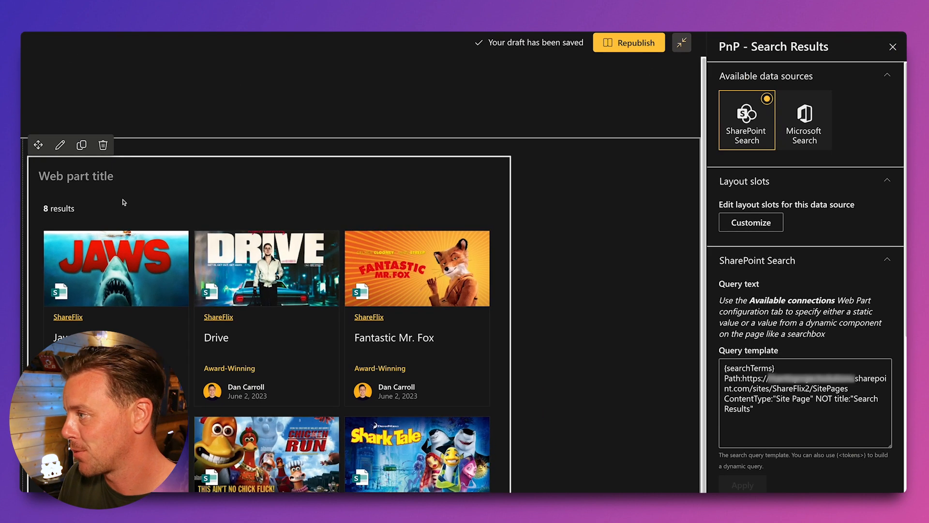
scroll(805, 272, "down", 5)
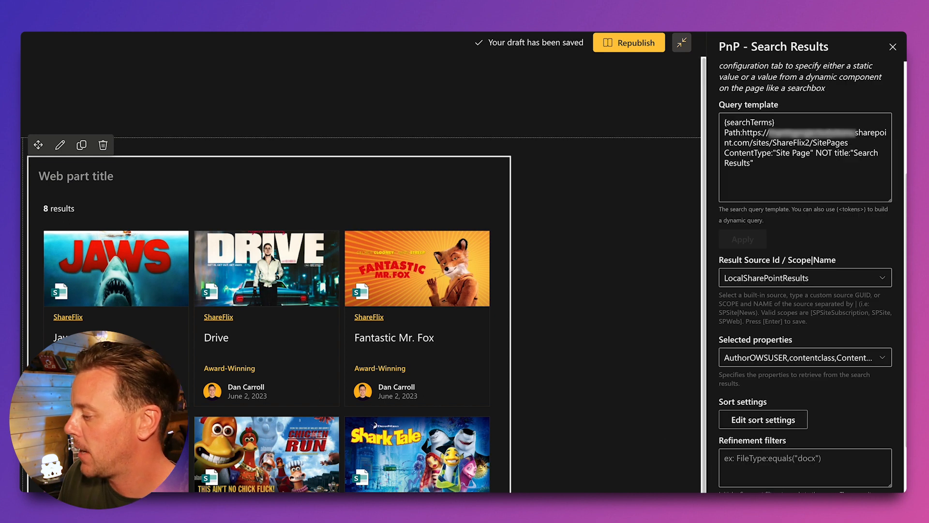
left_click(735, 486)
left_click(736, 486)
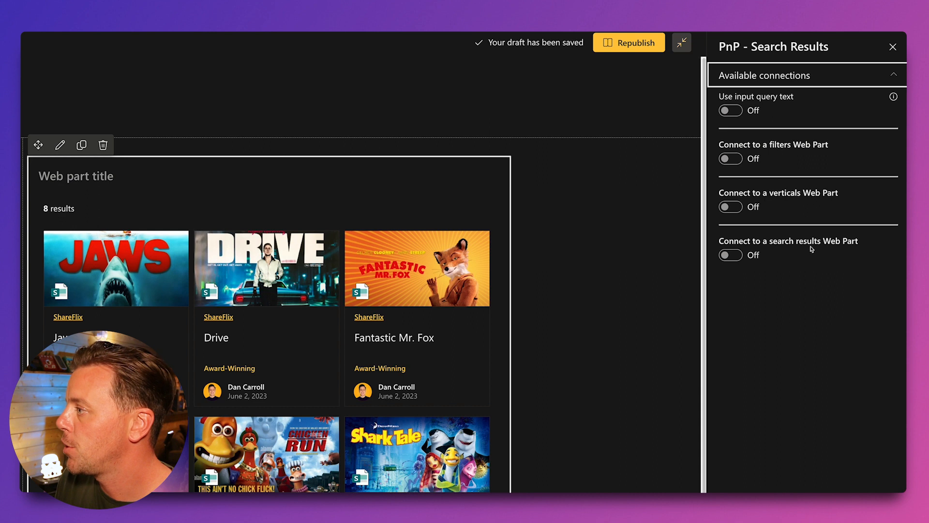
left_click(732, 159)
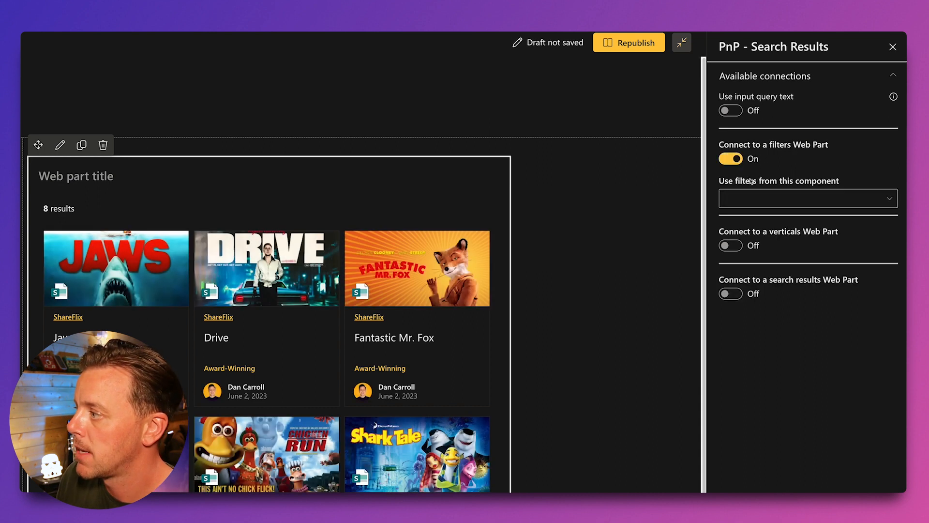
left_click(892, 202)
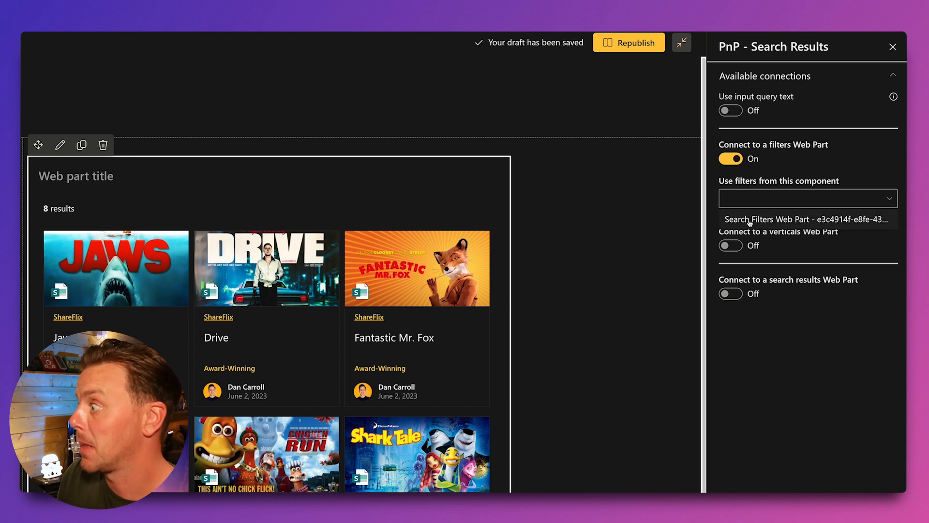
left_click(750, 220)
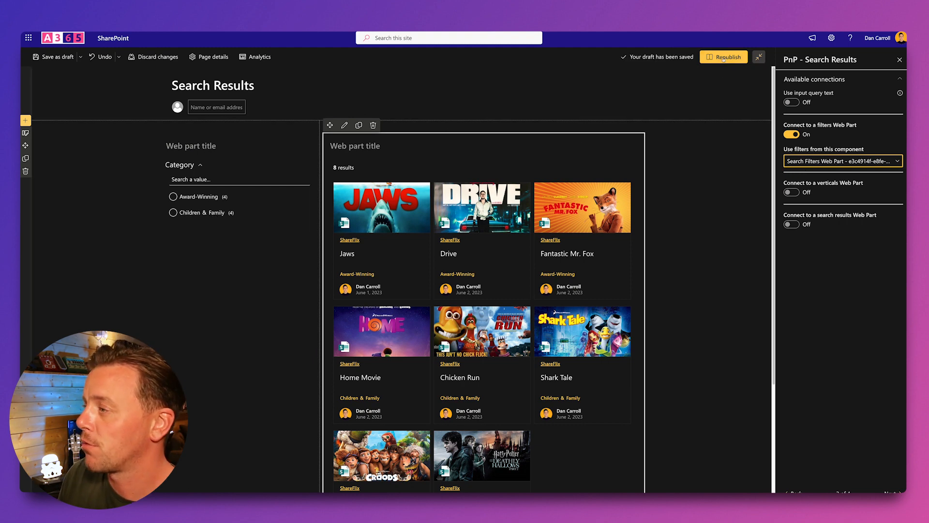
Republish the page and test the Category filter by applying Award-Winning and clearing it again
left_click(723, 57)
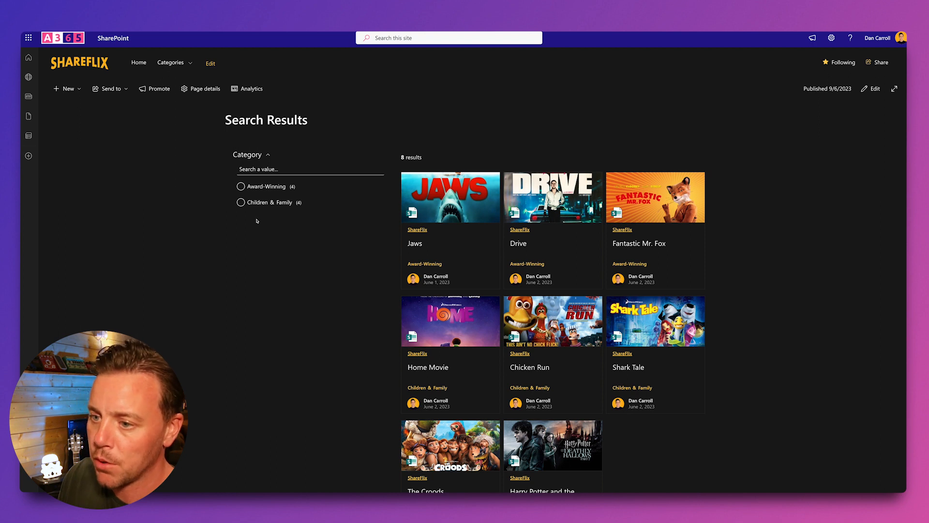
left_click(241, 186)
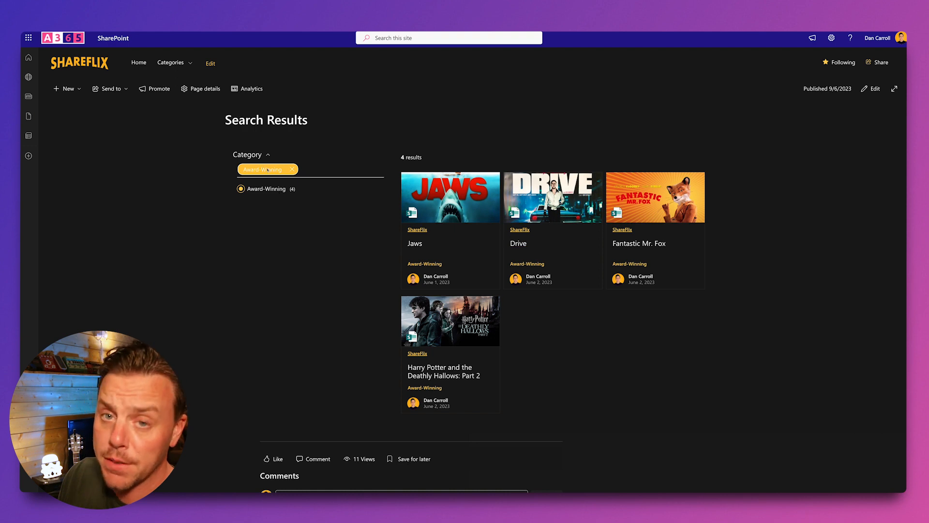
left_click(291, 170)
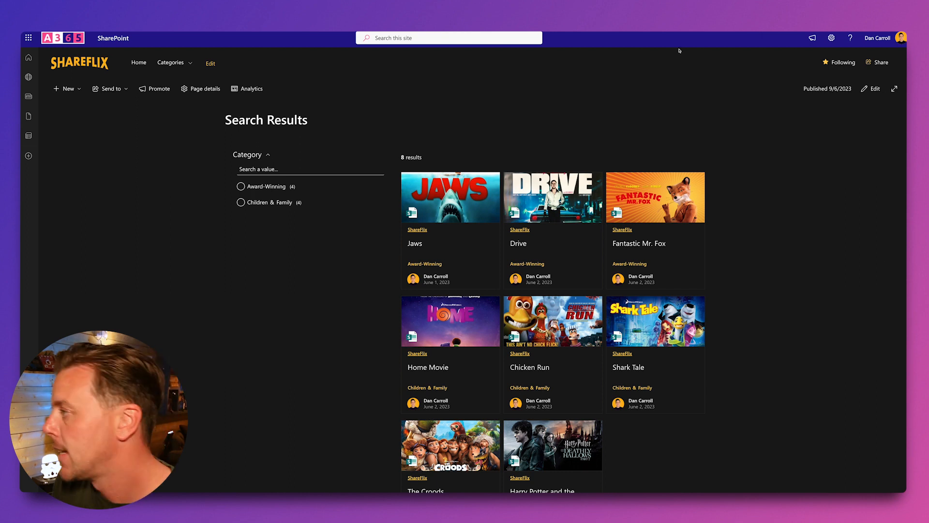
Edit the page and enable input query text with a dynamic value in the Search Results web part
left_click(870, 89)
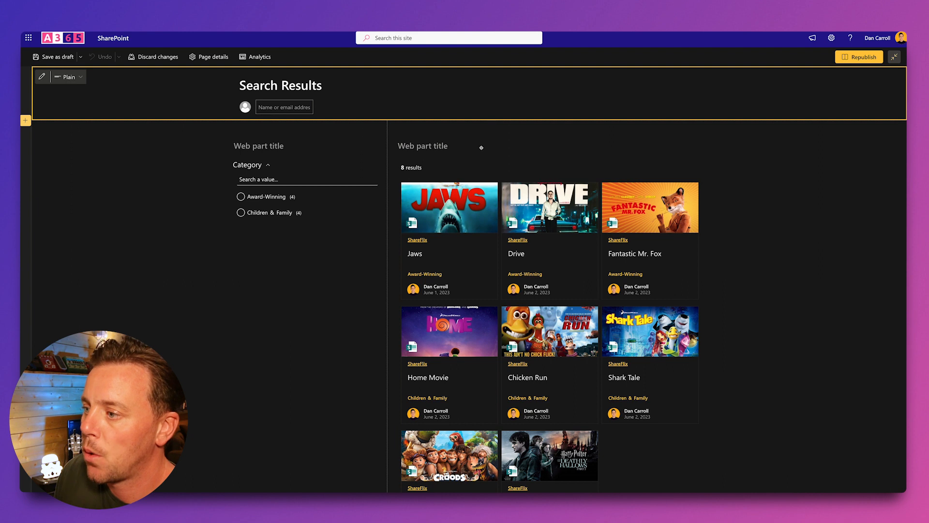
left_click(481, 159)
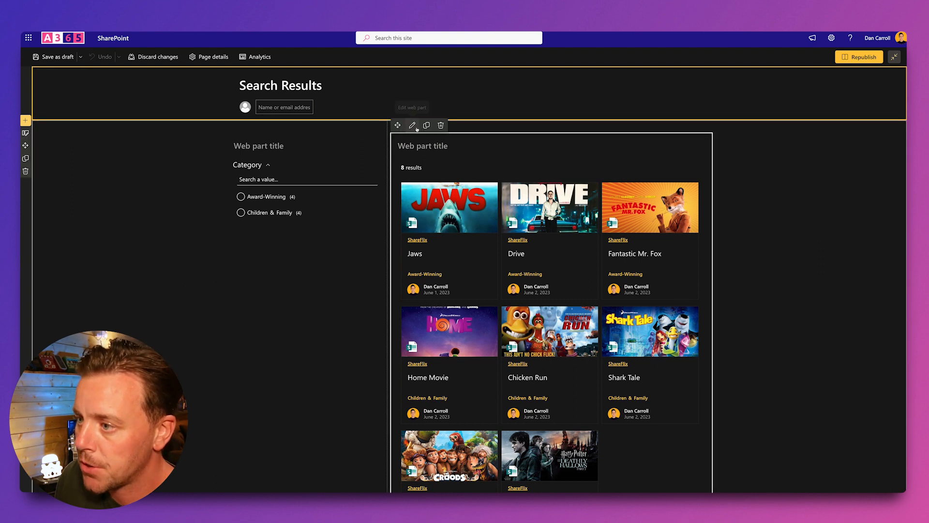
left_click(412, 125)
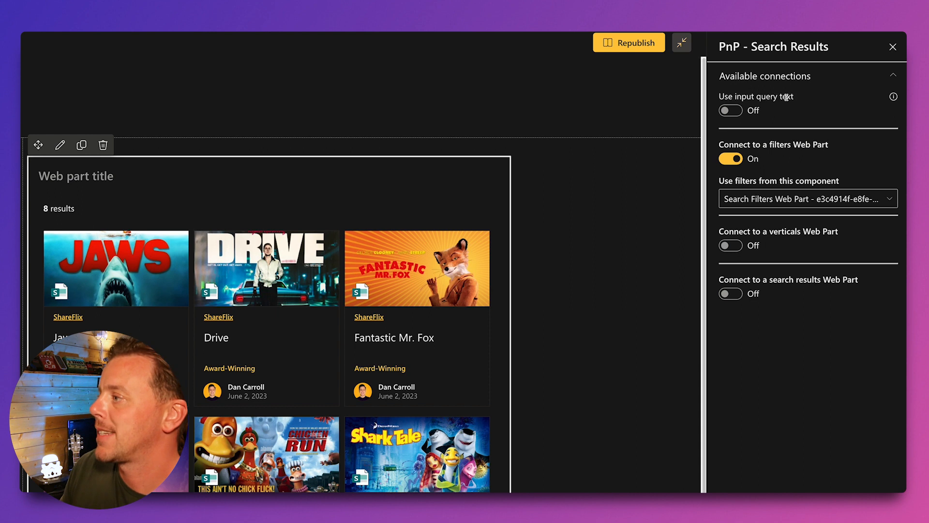
left_click(734, 111)
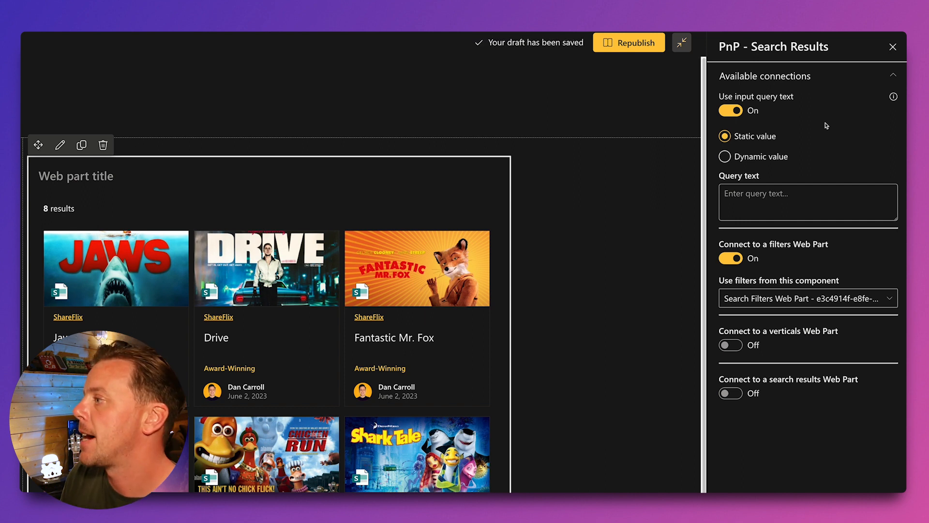
left_click(725, 156)
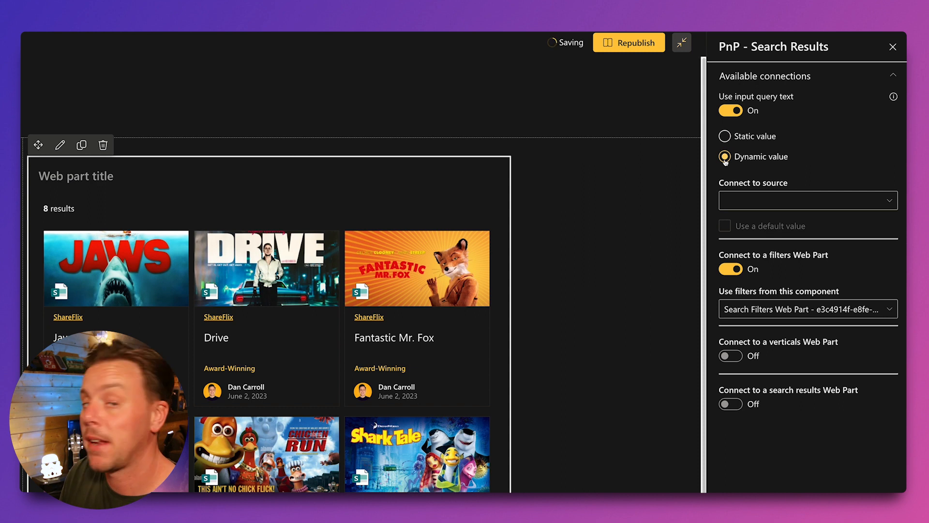
Connect the dynamic query text to the Page environment source, using Query string and its Query parameters property
left_click(777, 202)
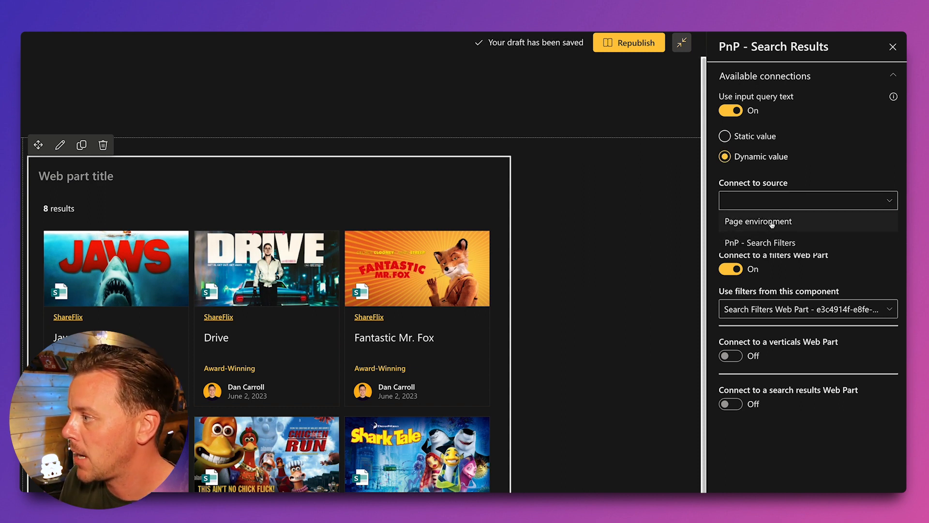
left_click(772, 222)
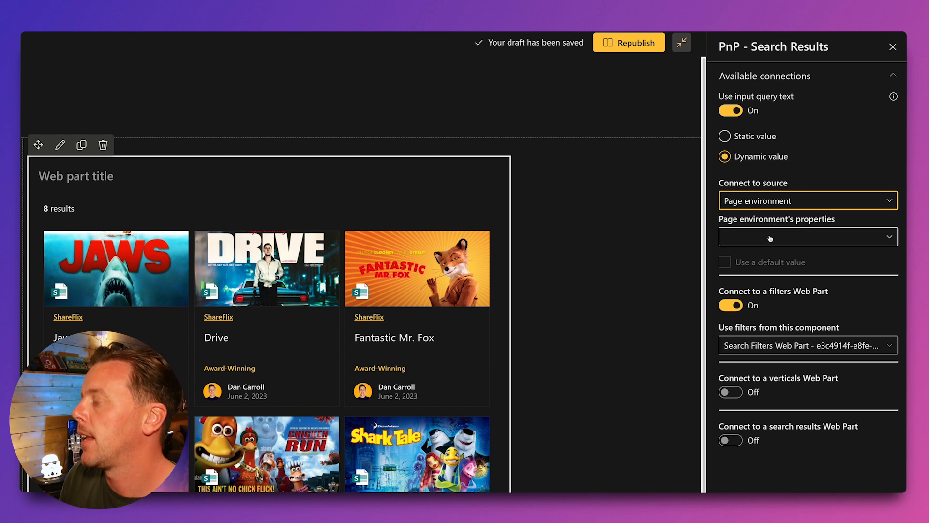
left_click(770, 238)
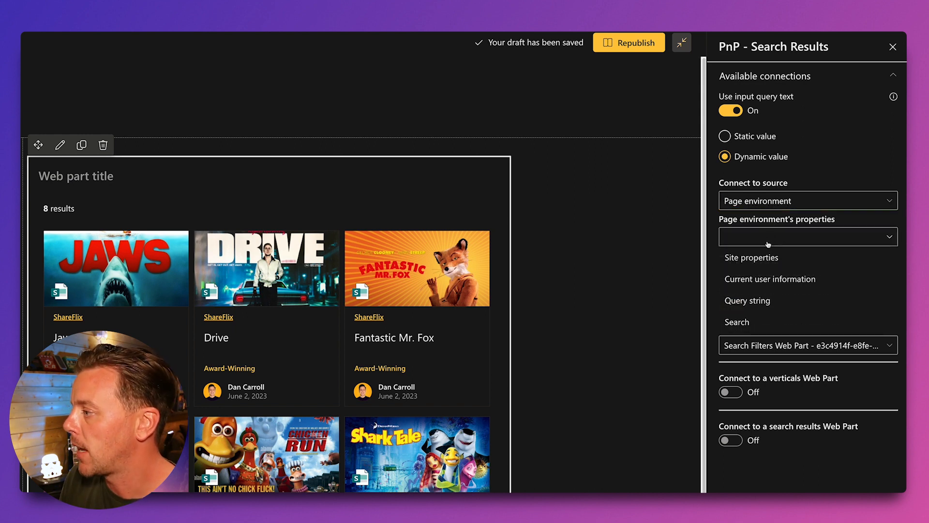
left_click(750, 300)
left_click(749, 279)
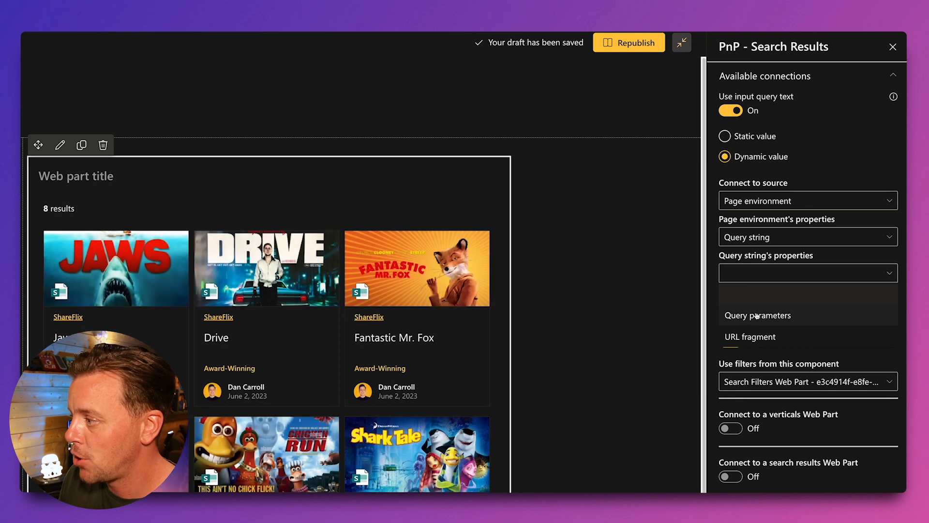
left_click(758, 317)
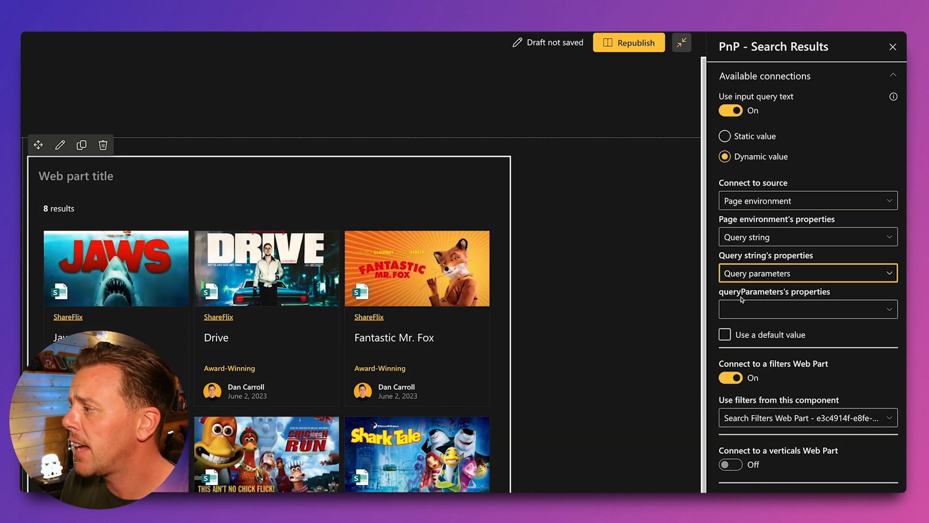
Check the properties offered for the query parameters, leave the choice empty and republish the page
left_click(890, 309)
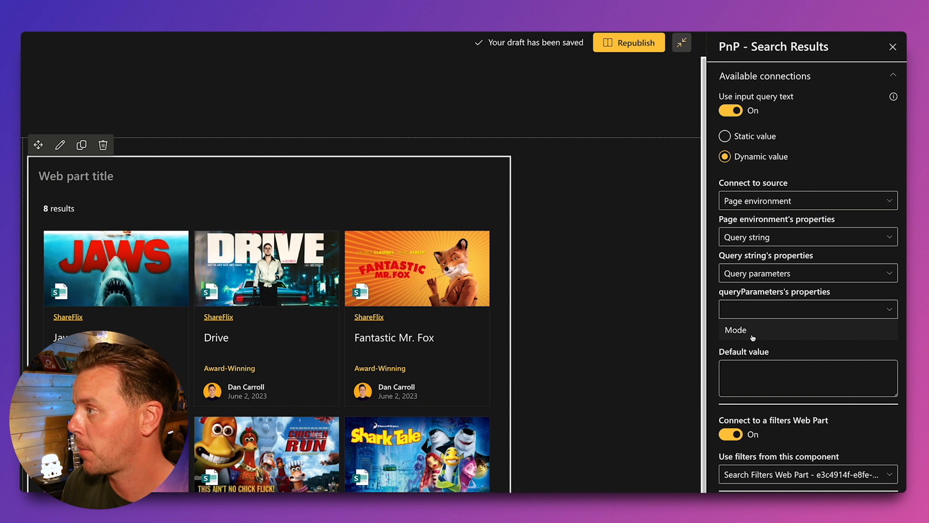
left_click(892, 48)
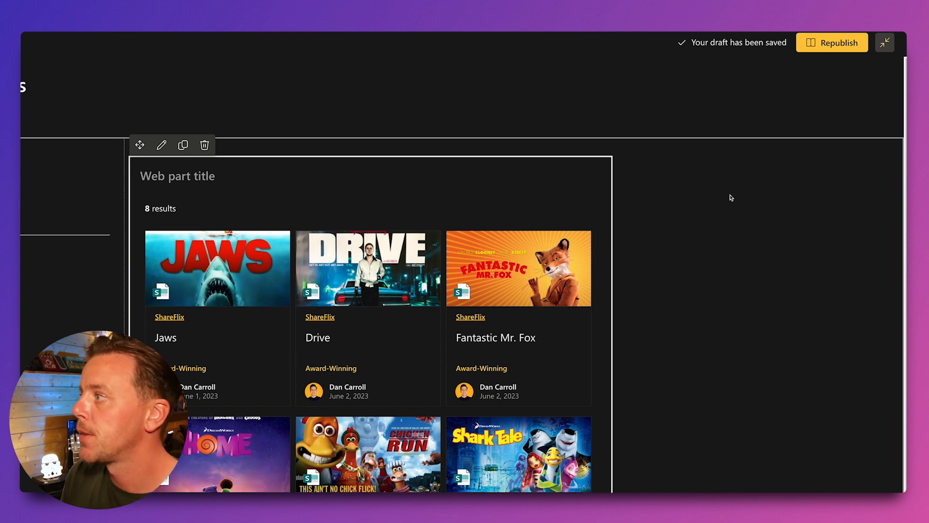
left_click(819, 46)
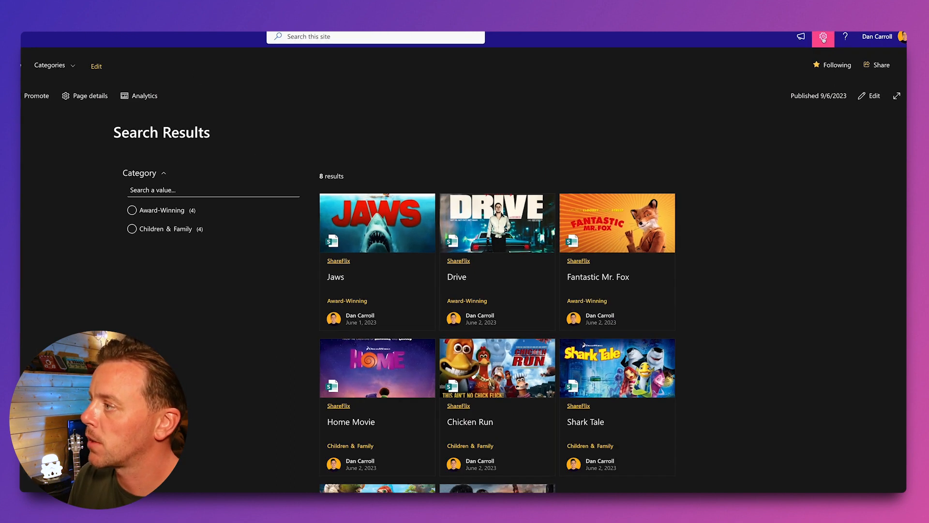
Open the Search Settings of the ShareFlix site from its full site settings
left_click(823, 38)
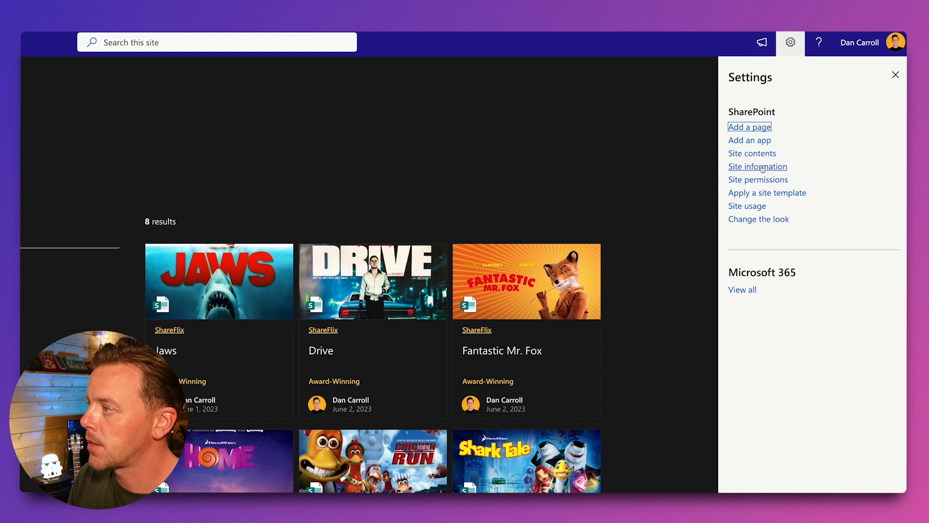
left_click(763, 167)
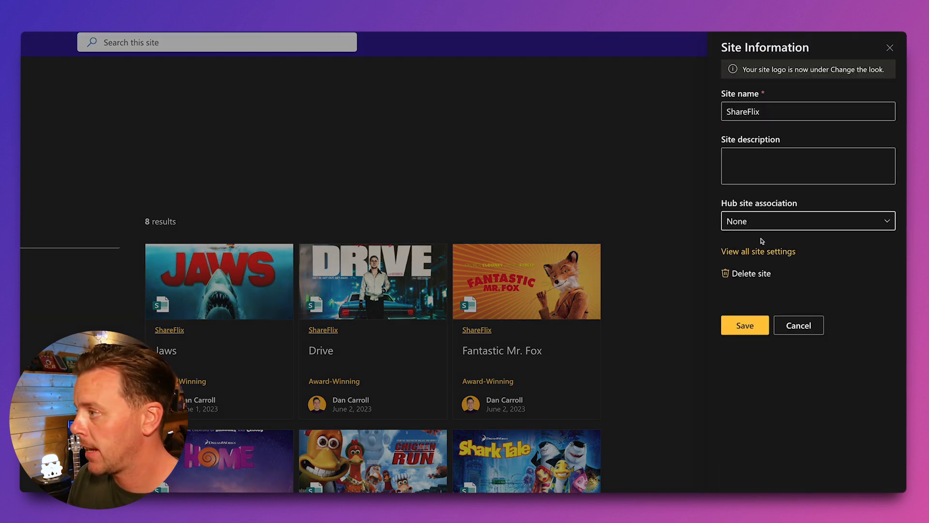
left_click(760, 252)
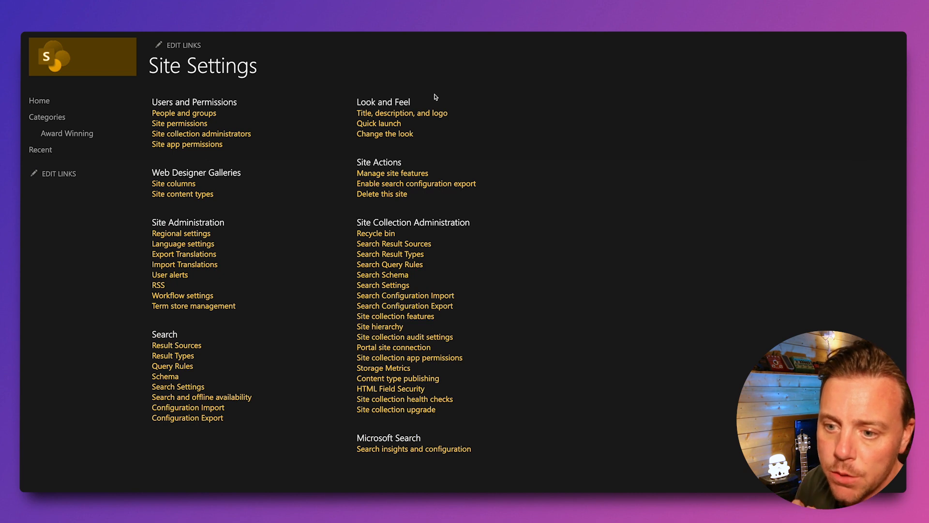
left_click(189, 388)
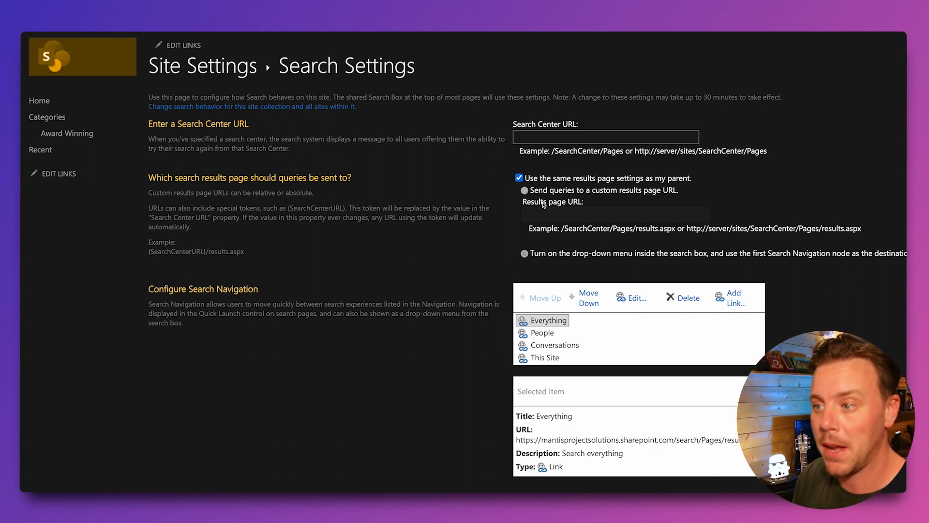
Stop using the parent's results page settings and send queries to the custom results page /sites/ShareFlix2/SitePages/Search-Results.aspx, saving the change
left_click(519, 178)
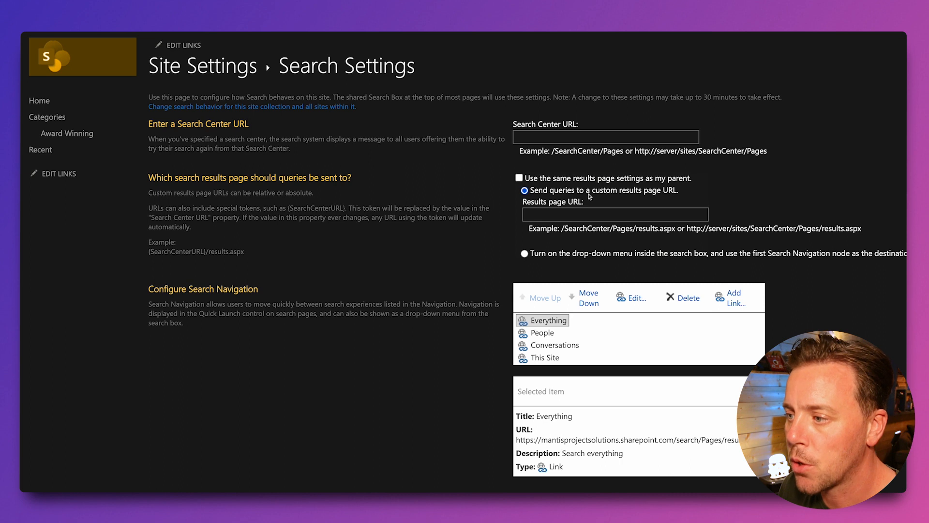
left_click(565, 215)
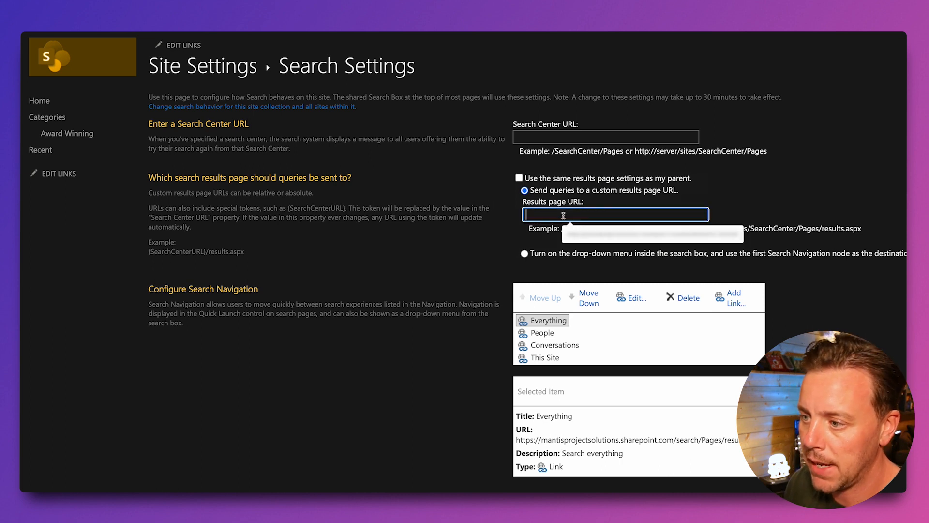
key("ctrl+v")
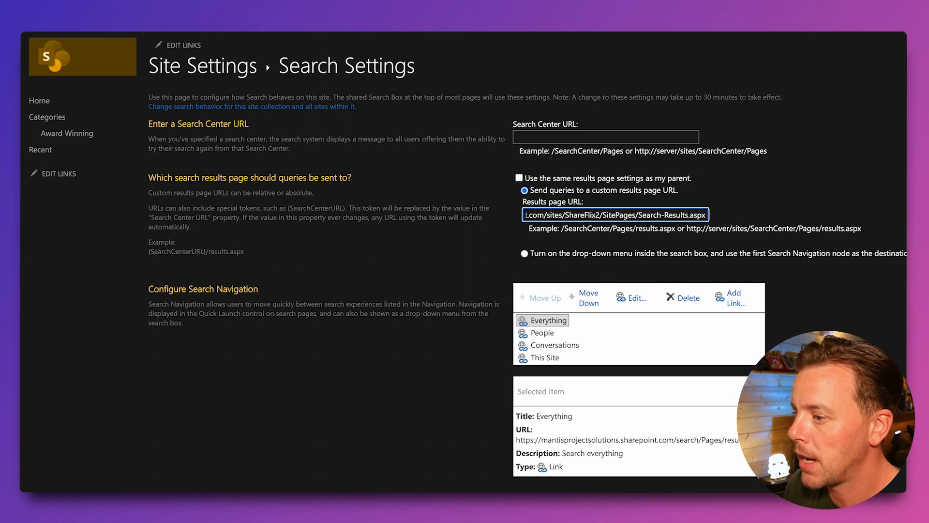
key("Tab")
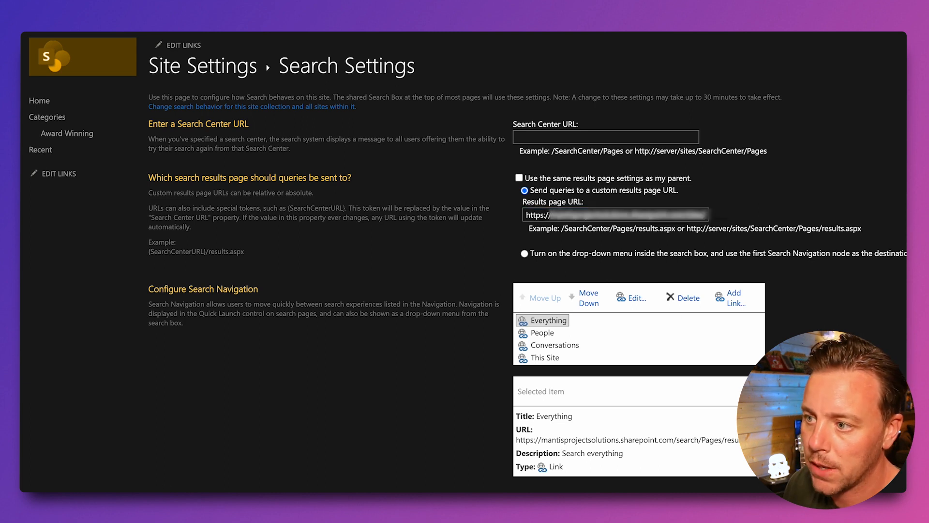
key("Return")
Return to the site's home page and search the site for "shark" to load the custom results page
left_click(33, 111)
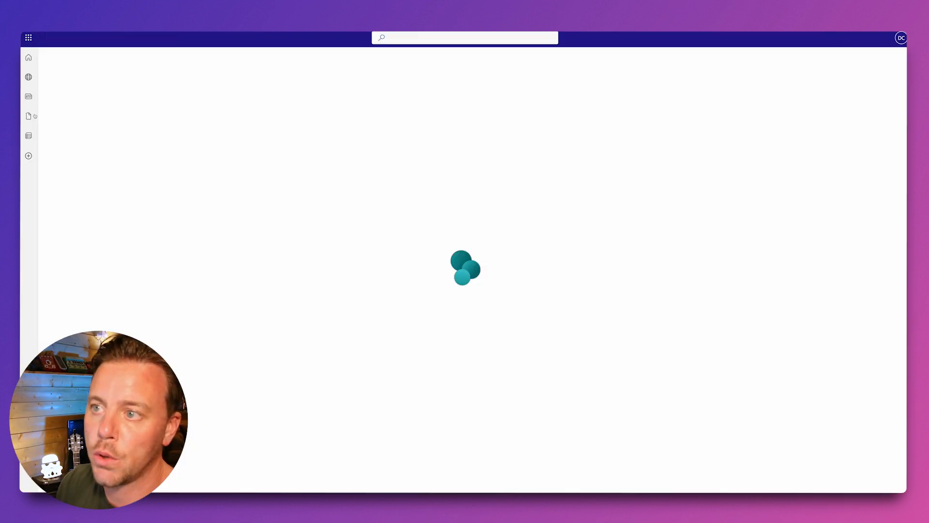
left_click(408, 39)
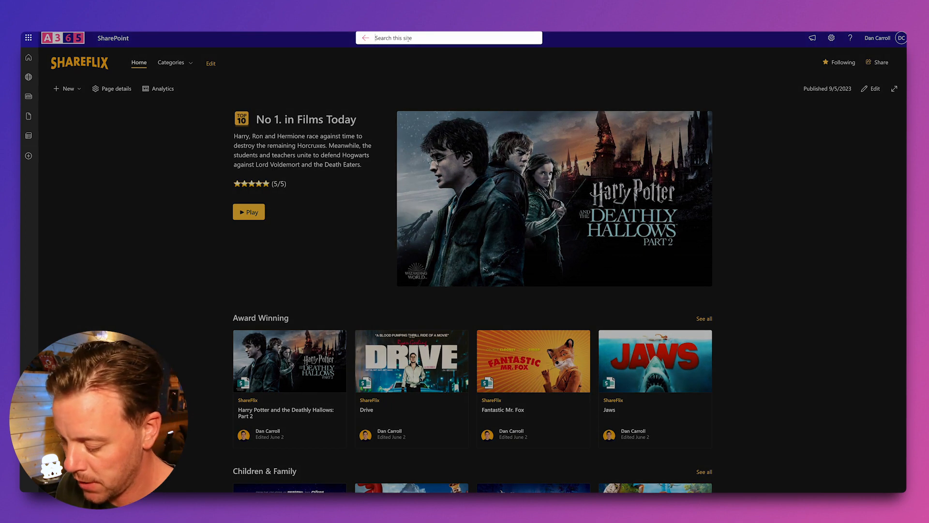
type("shark")
key("Return")
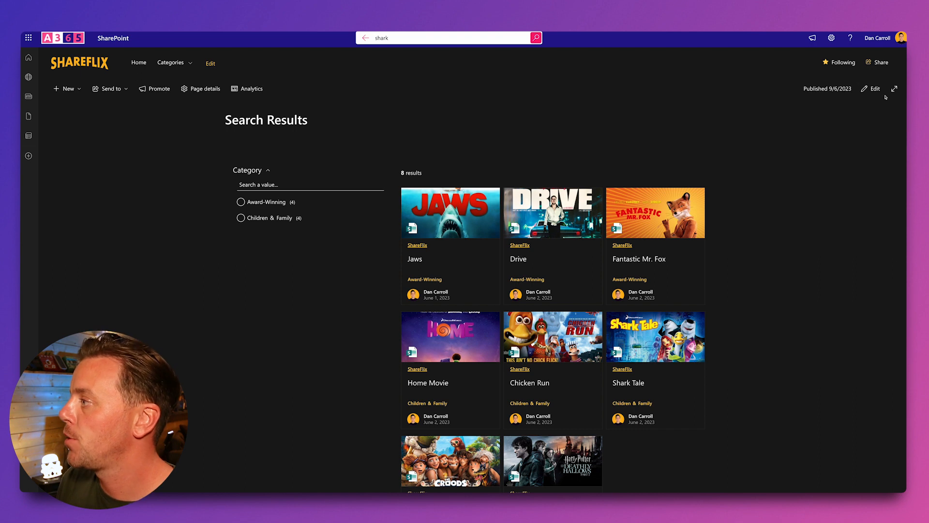
Reopen the search results web part's connection settings in page edit mode and bind its input query text to the query parameter q
left_click(875, 89)
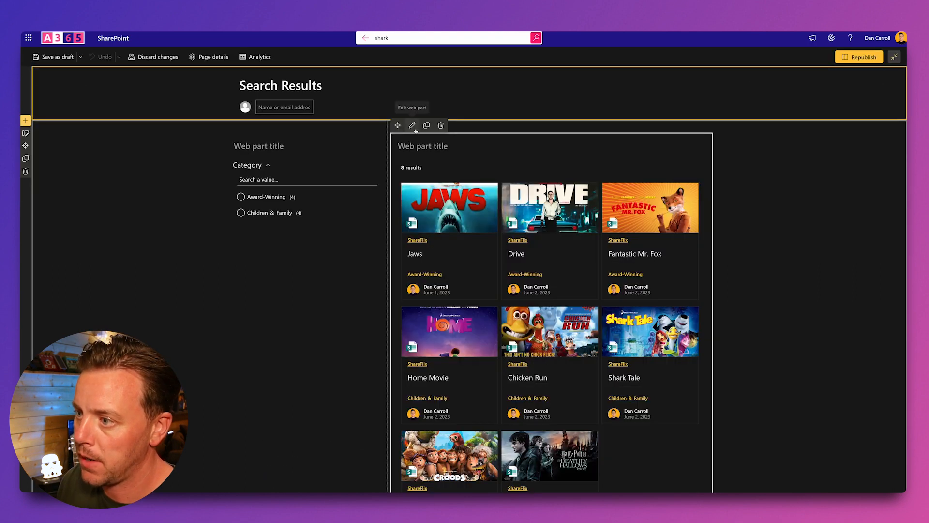
left_click(230, 138)
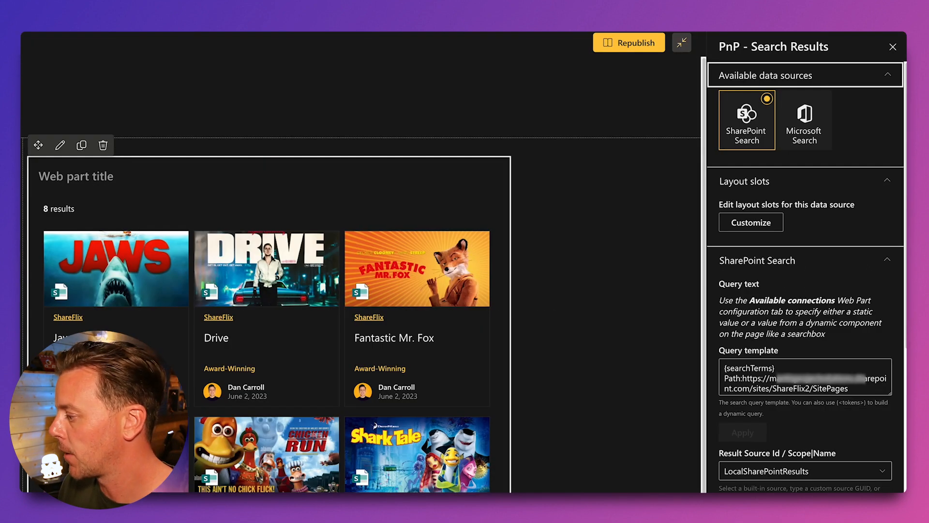
left_click(864, 489)
left_click(864, 489)
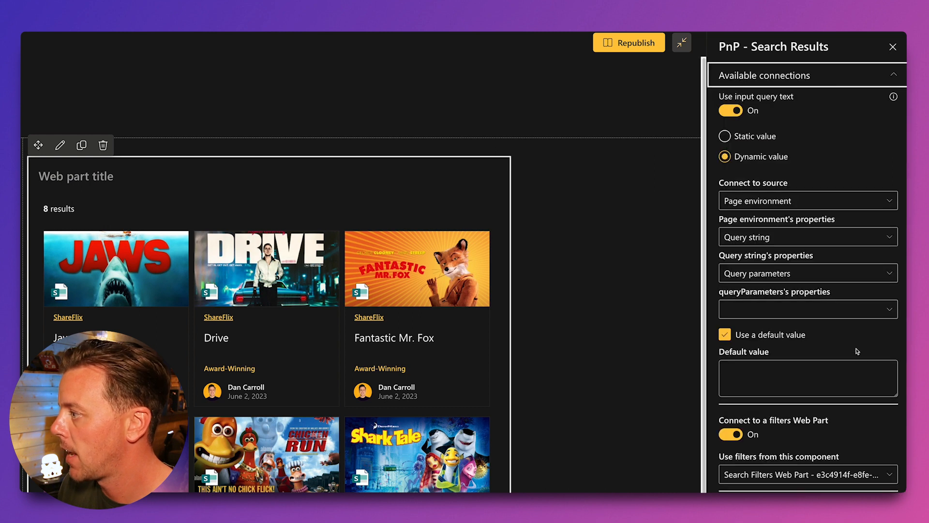
left_click(829, 309)
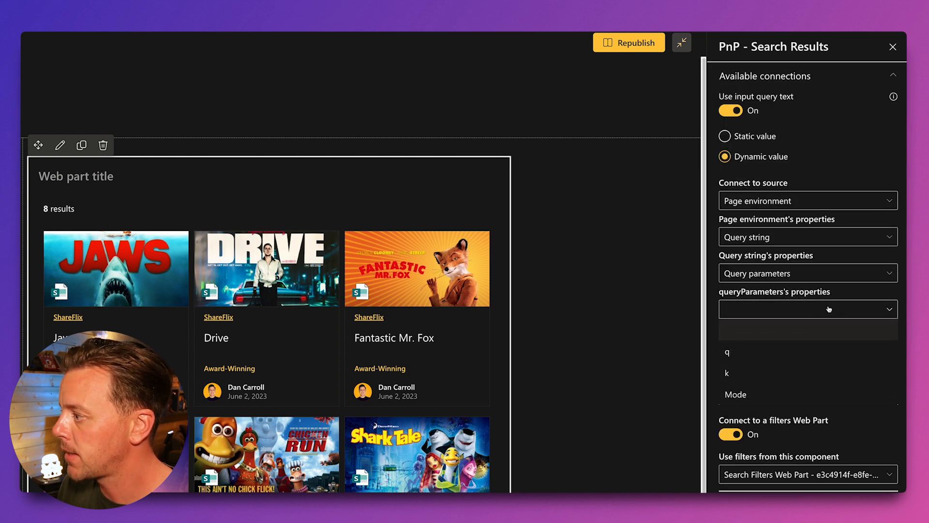
left_click(744, 355)
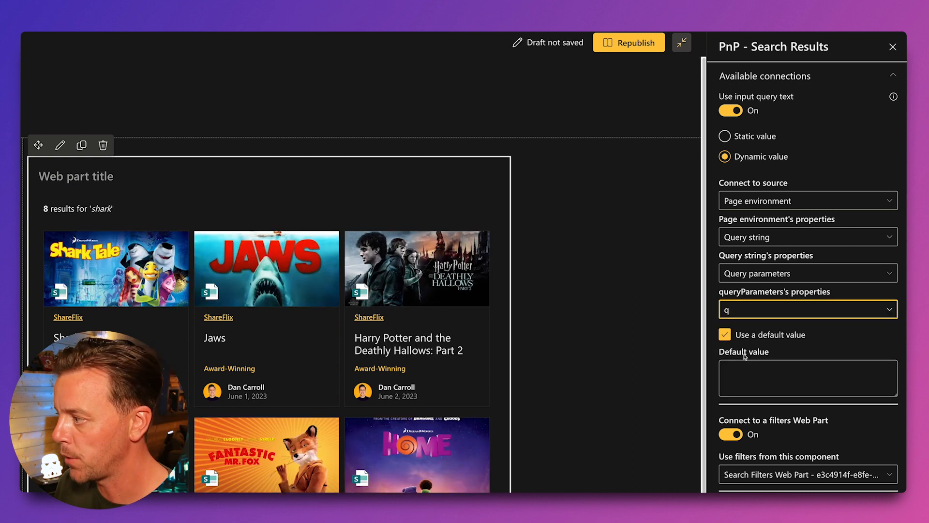
Set the default value of the results web part's input query text to * and republish the page
left_click(725, 335)
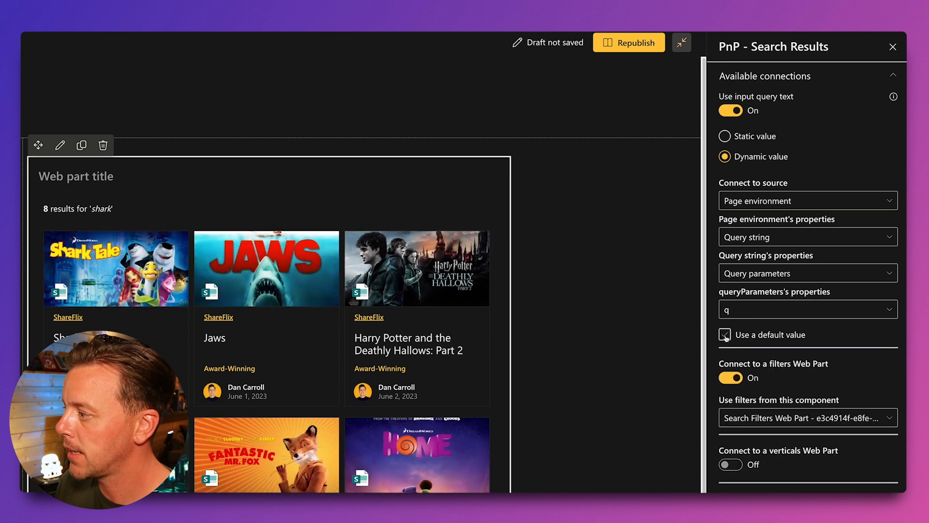
left_click(725, 335)
left_click(741, 379)
type("*")
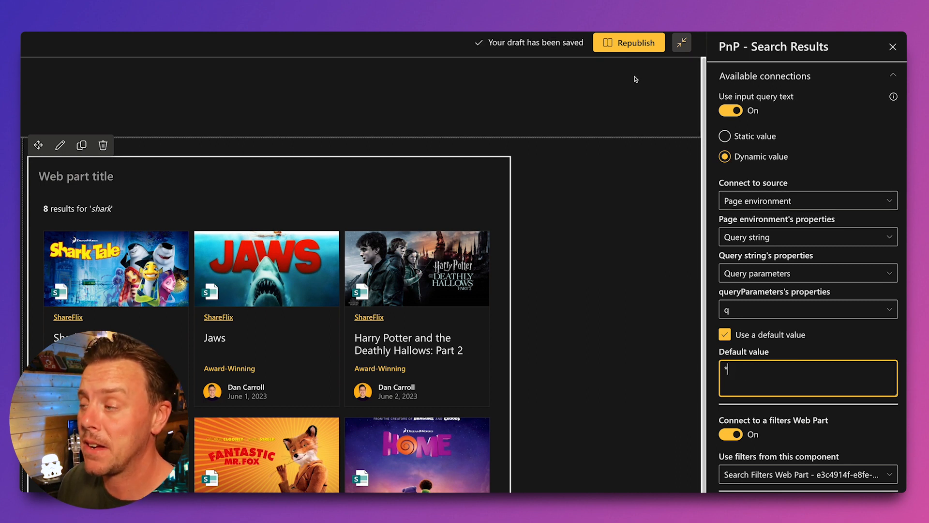
left_click(639, 49)
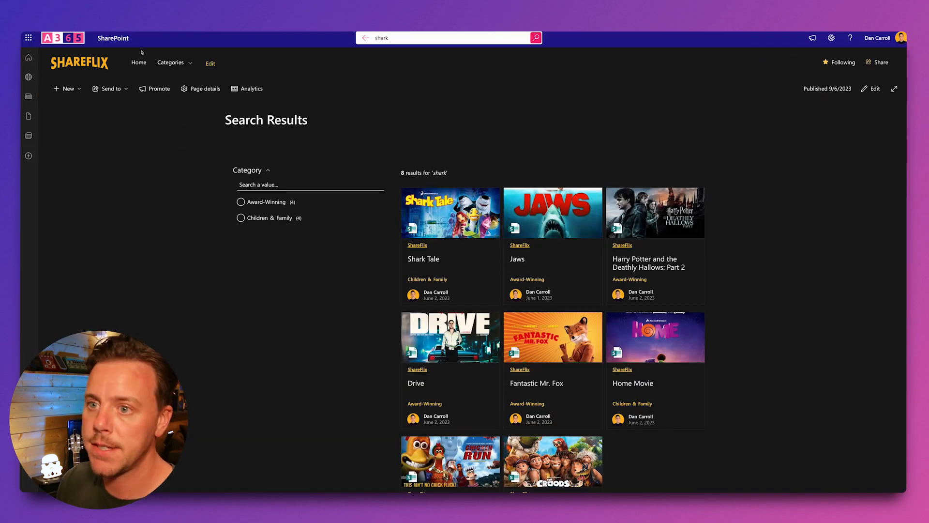
Test the query connection by searching for "shark" from the ShareFlix home page and view the results enlarged
left_click(139, 61)
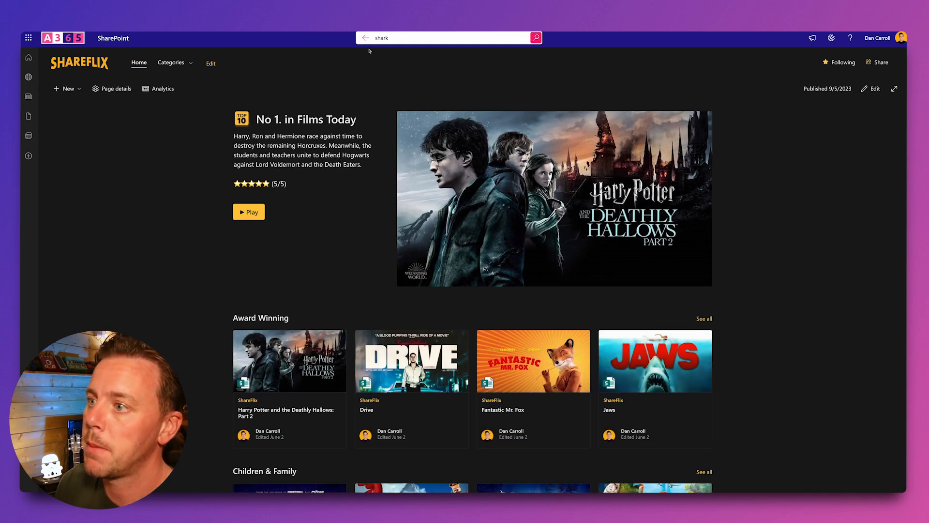
left_click(409, 38)
key("ctrl+a")
key("BackSpace")
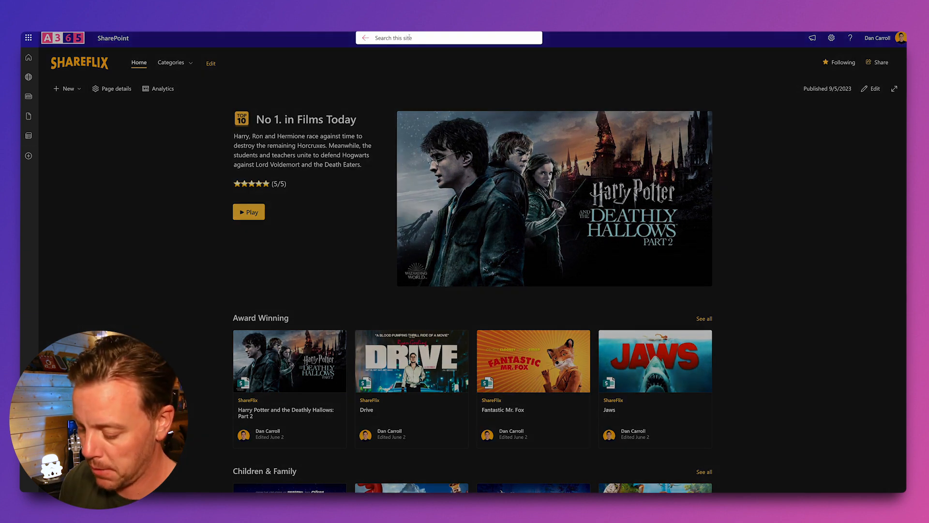
type("shark")
key("Return")
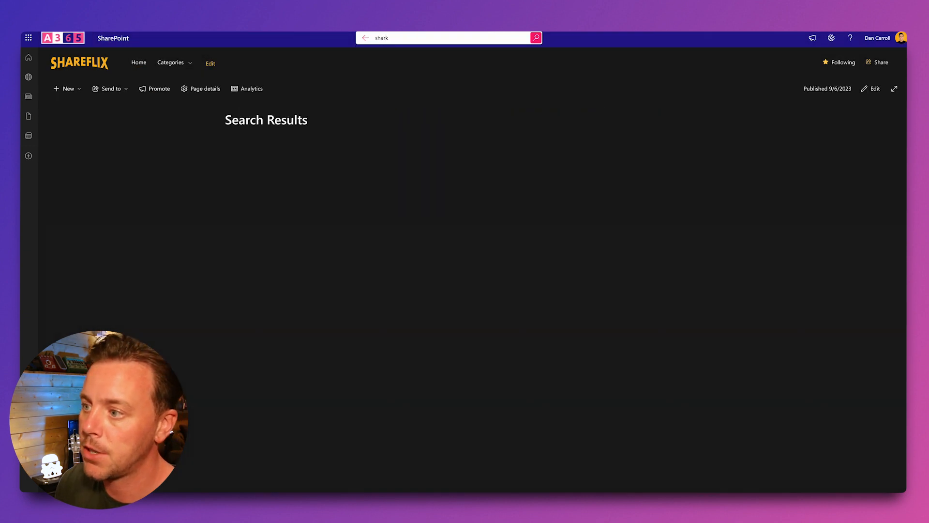
key("ctrl+plus")
key("ctrl+plus")
key("ctrl+plus")
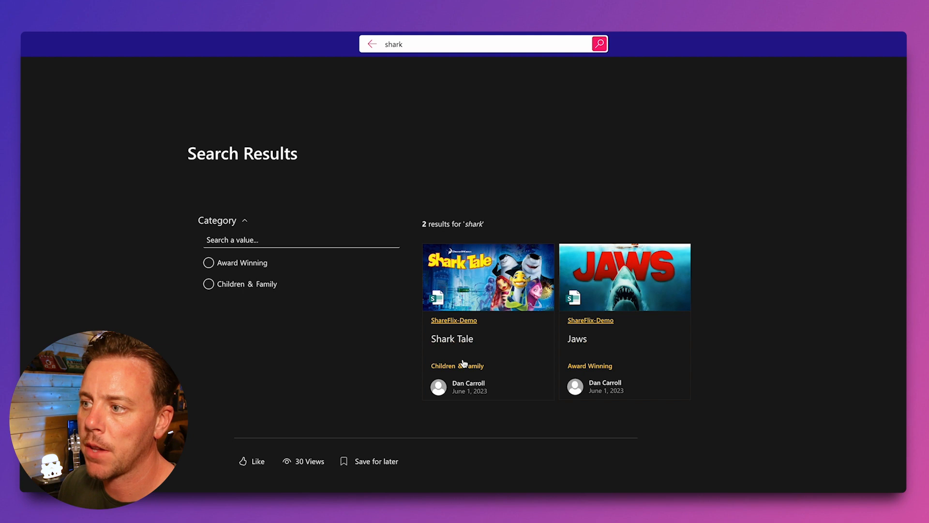